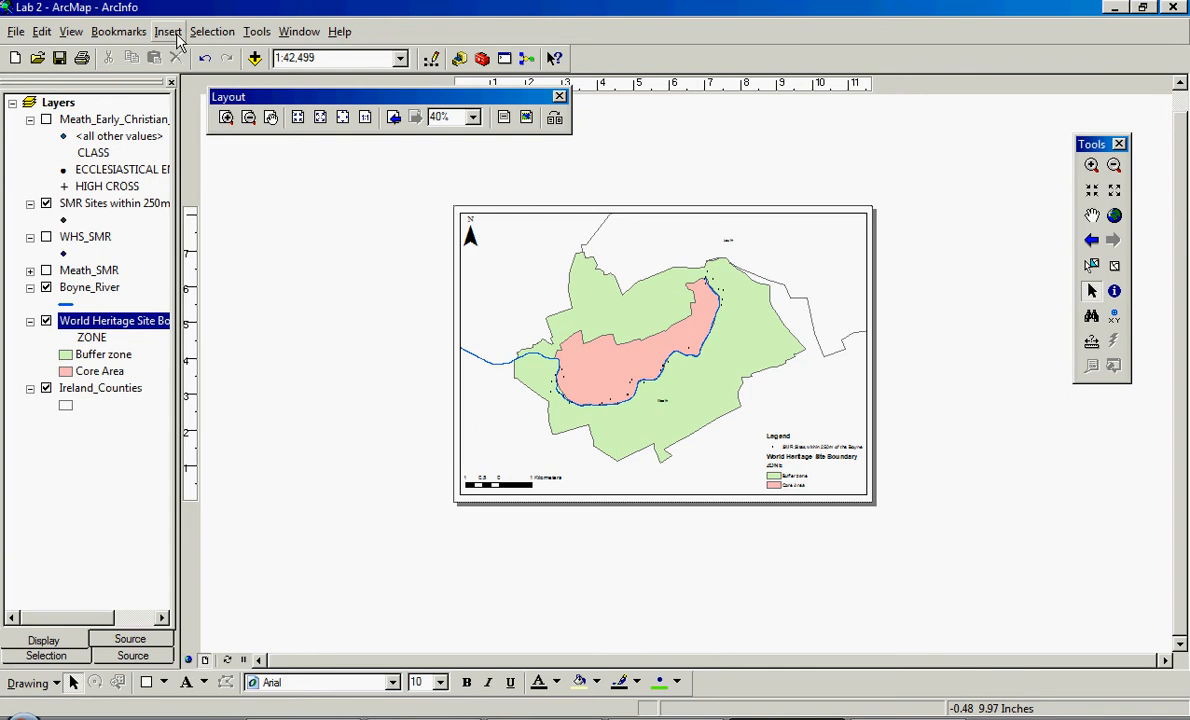
Insert a new data frame and resize it into a small inset in the map page's upper-right corner
left_click(168, 33)
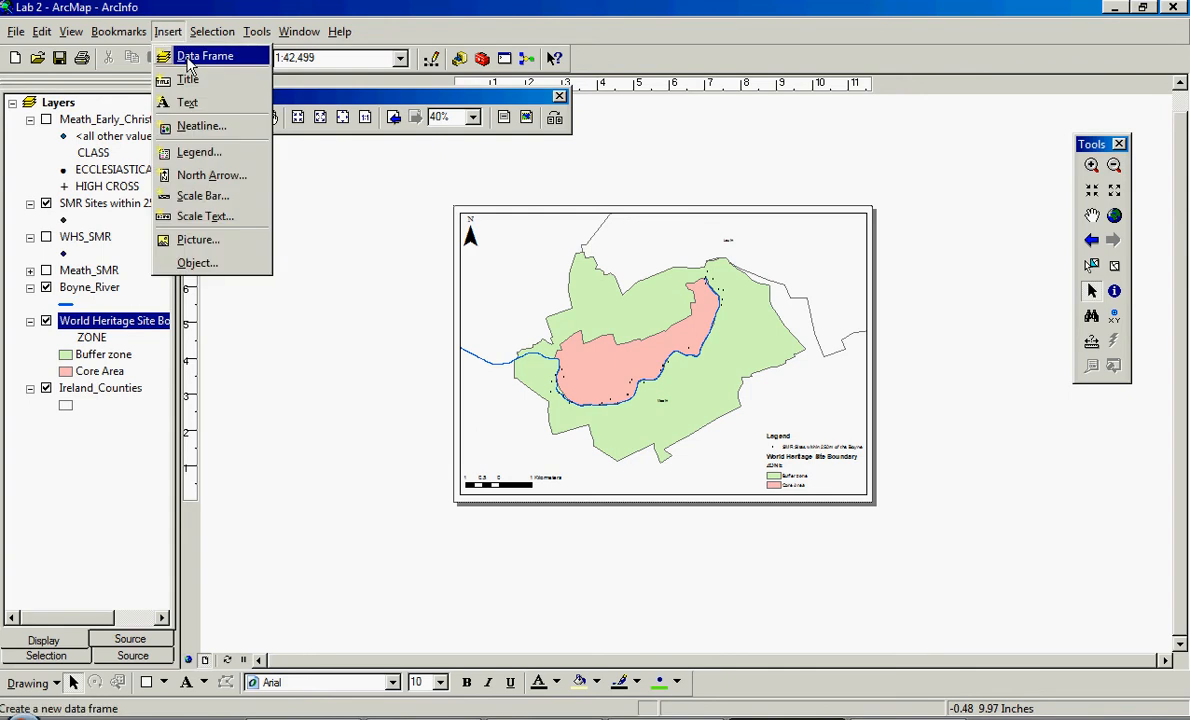
left_click(190, 58)
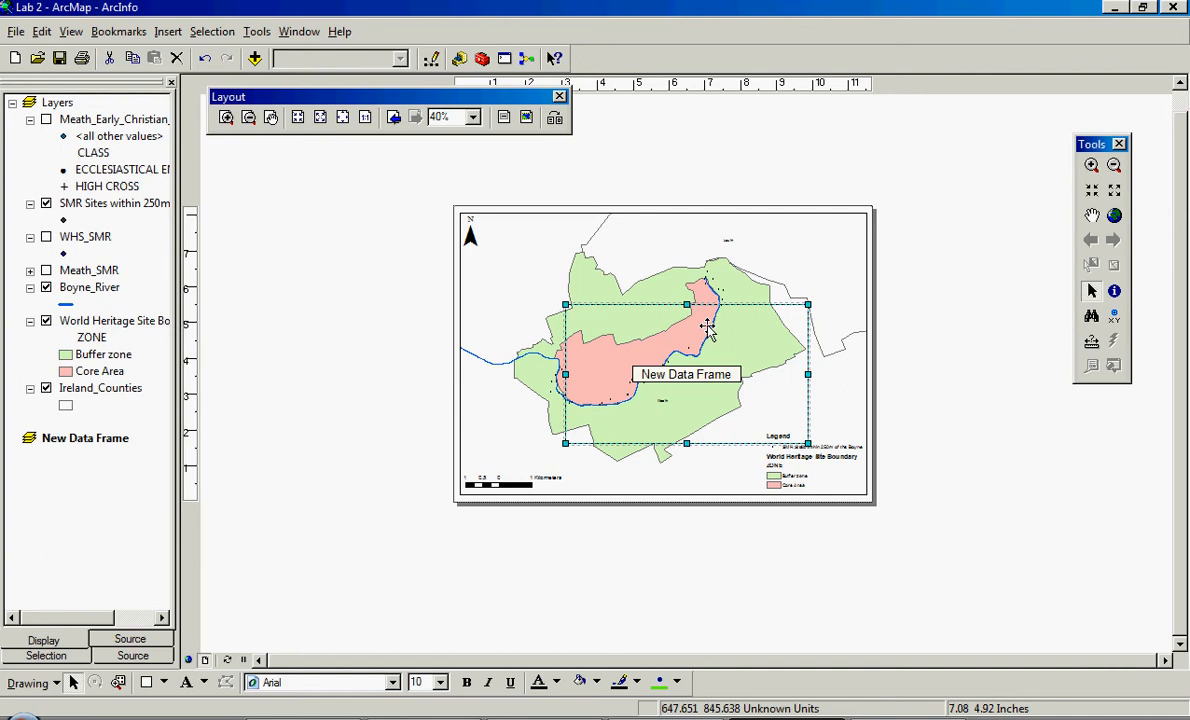
left_click_drag(707, 328, 766, 242)
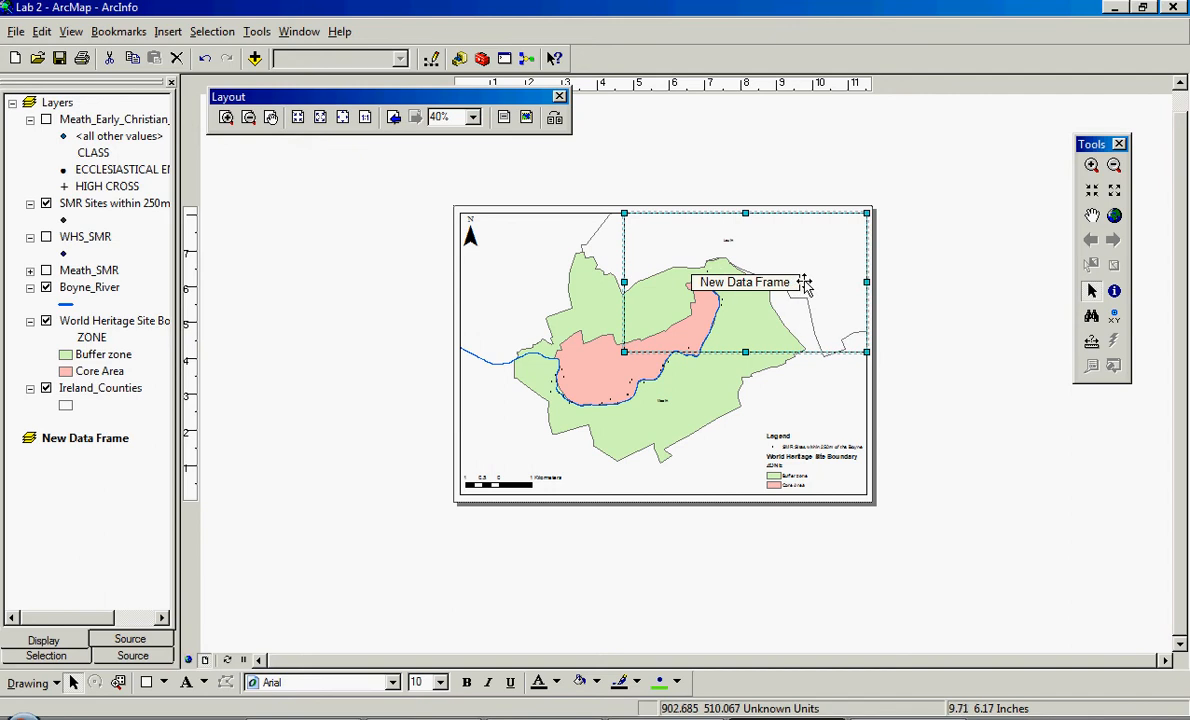
left_click_drag(800, 285, 797, 283)
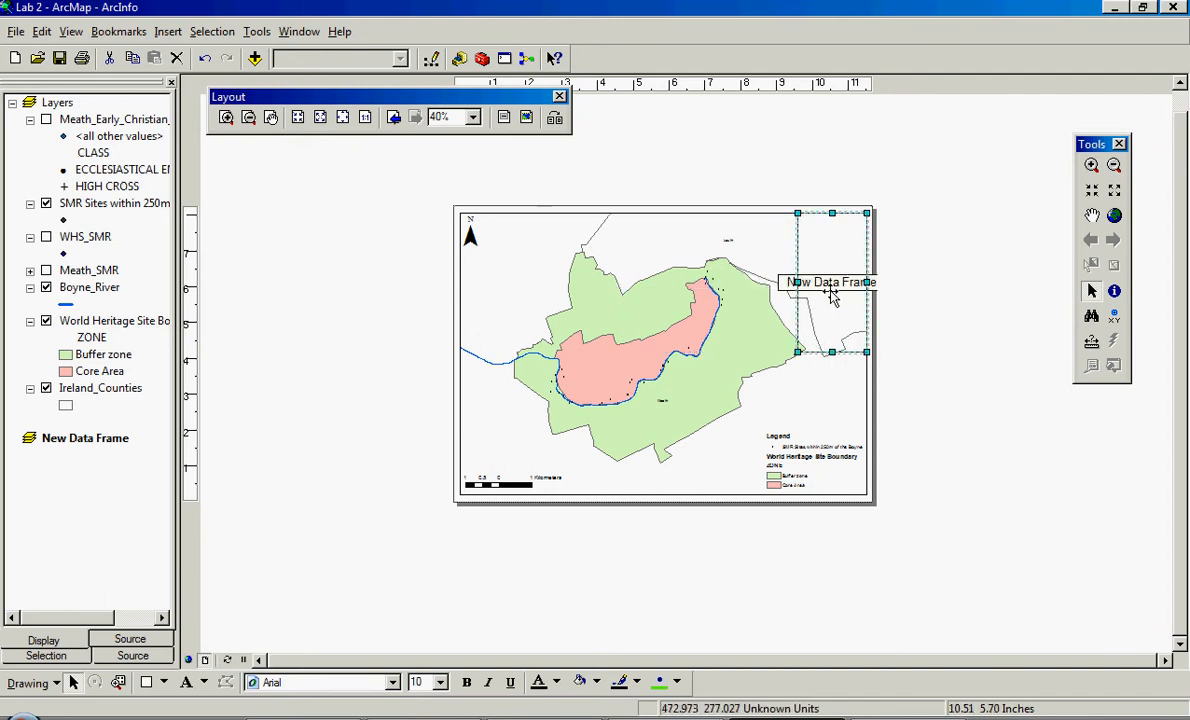
left_click_drag(832, 351, 832, 300)
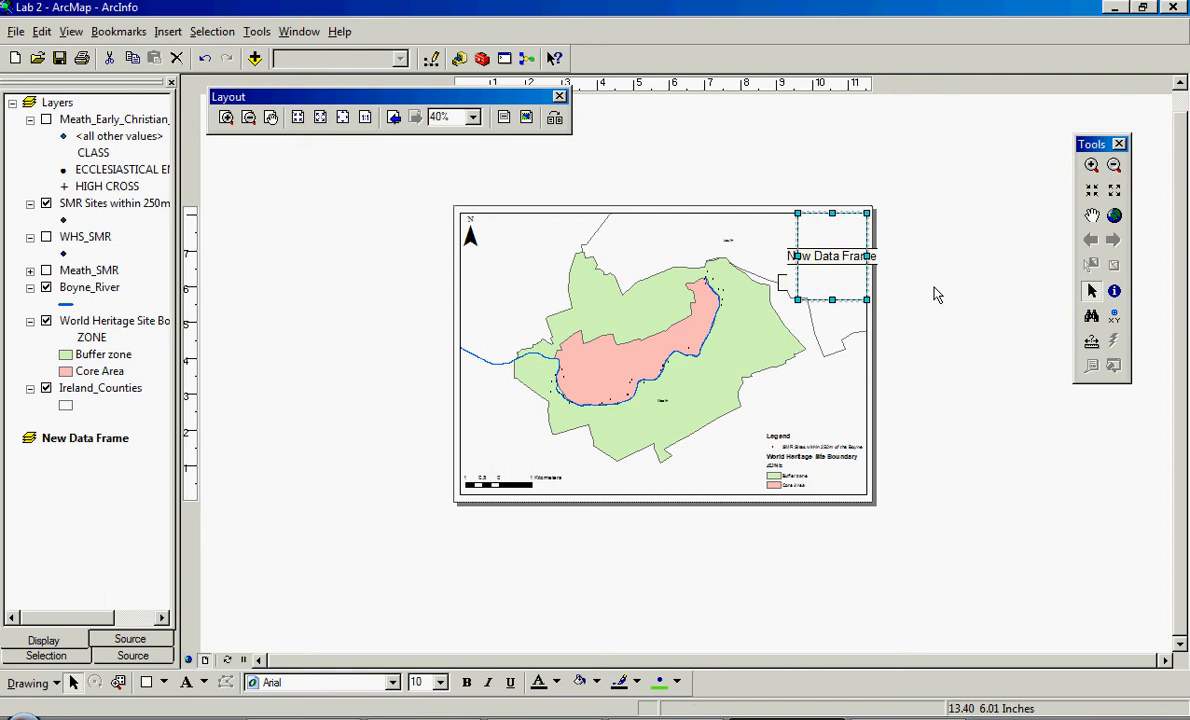
left_click(930, 310)
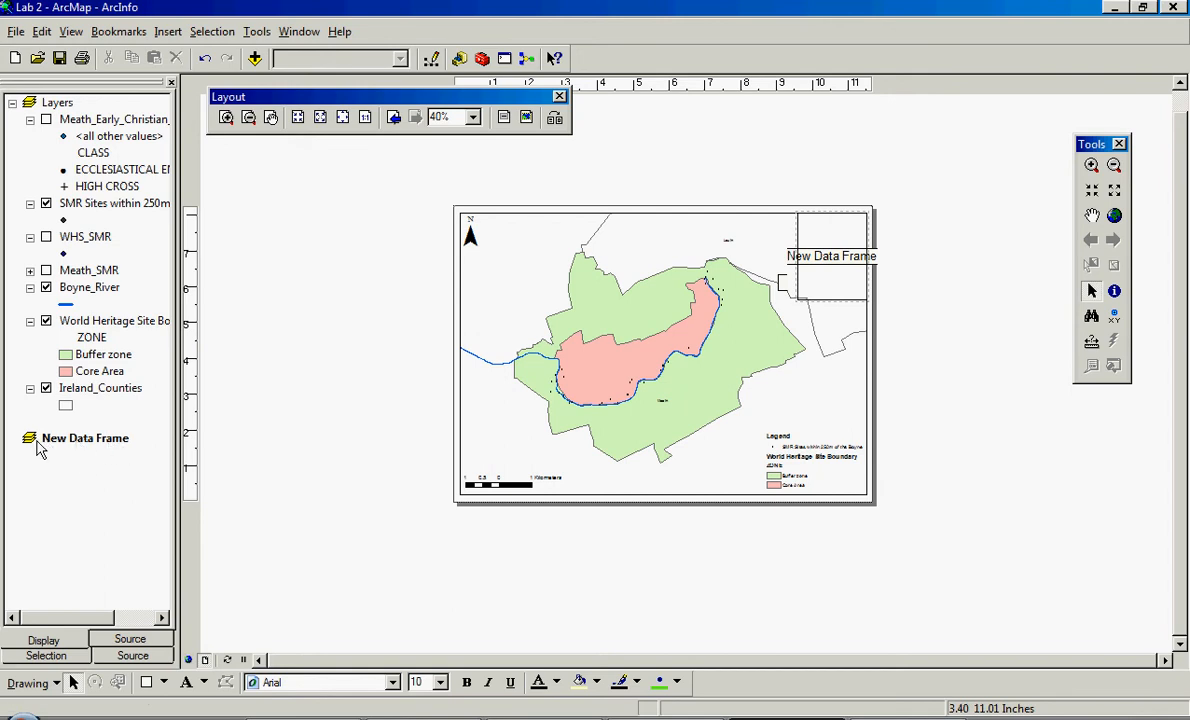
Switch the active data frame between Layers and New Data Frame, ending on New Data Frame
left_click(57, 104)
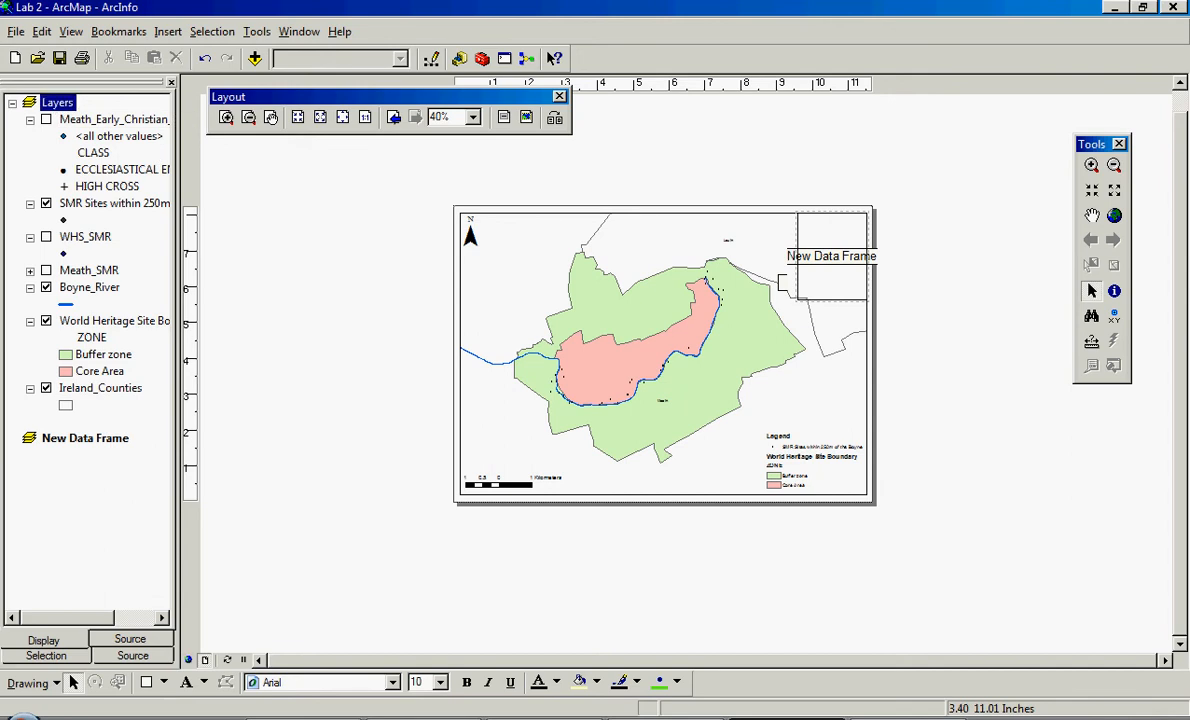
right_click(57, 104)
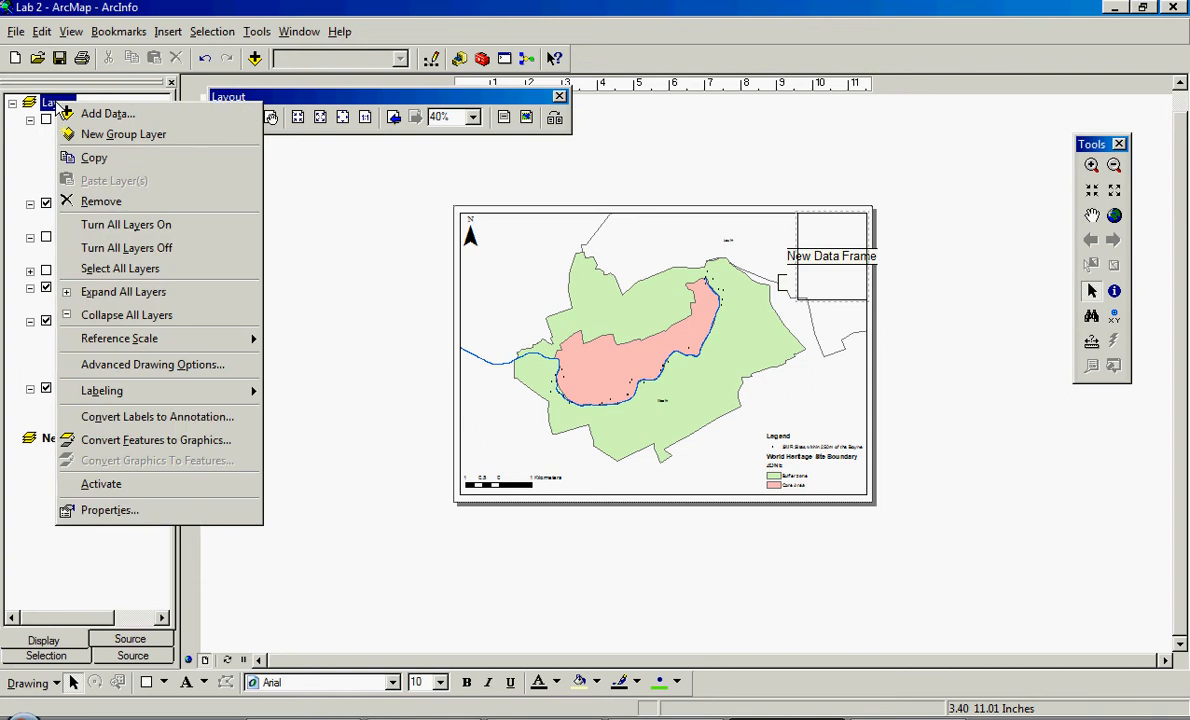
left_click(104, 484)
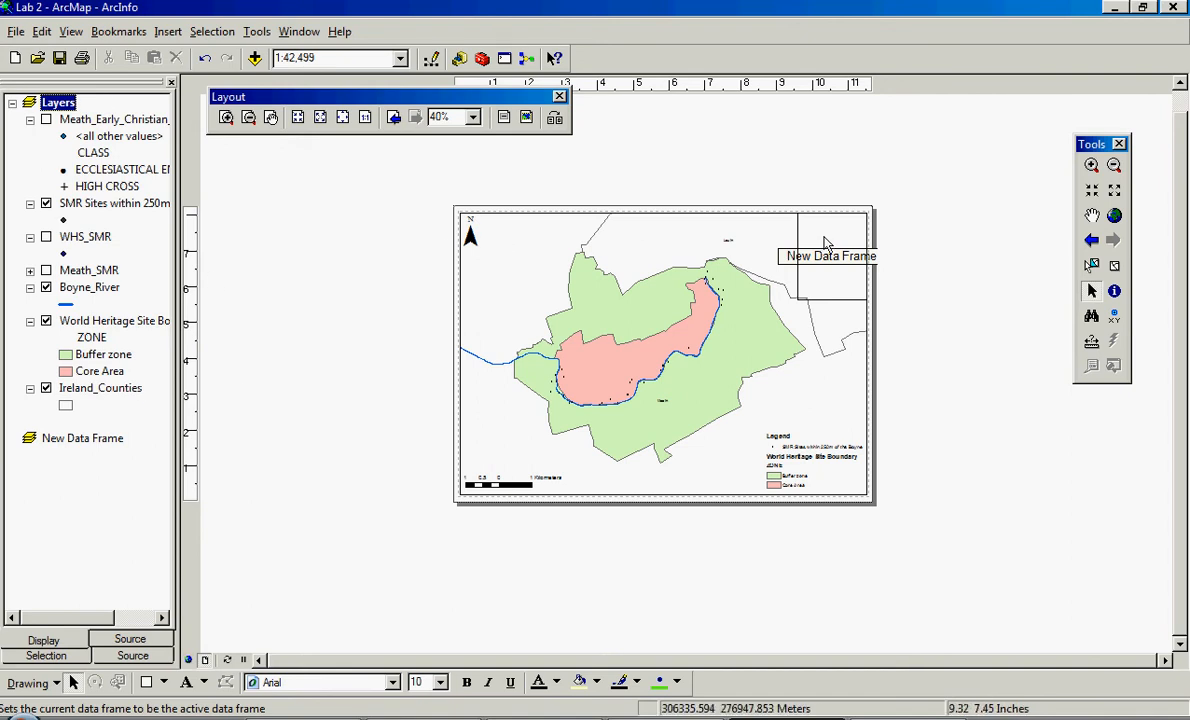
left_click(792, 255)
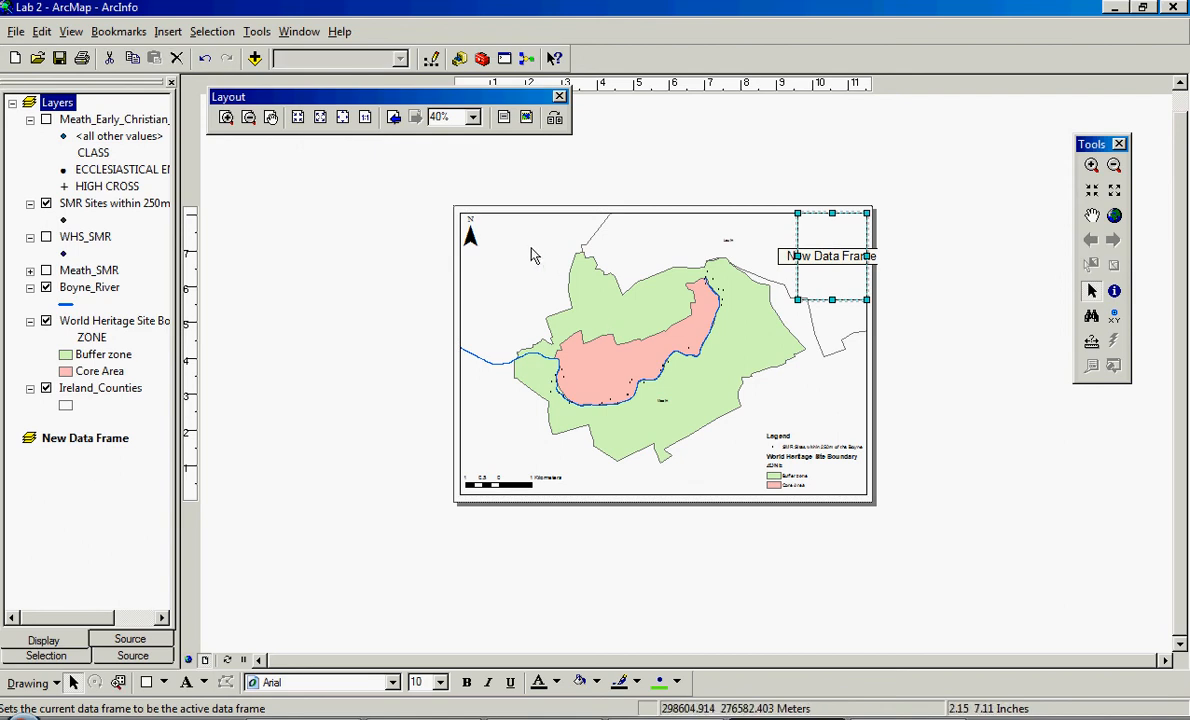
left_click(533, 256)
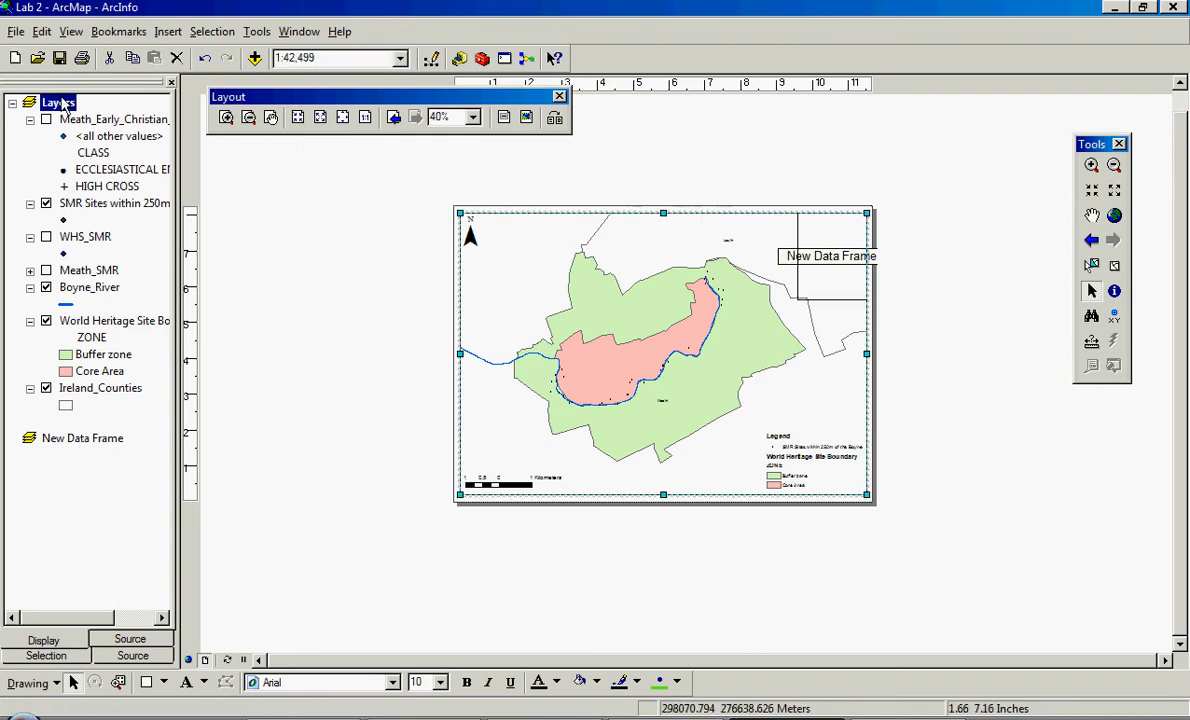
left_click(889, 296)
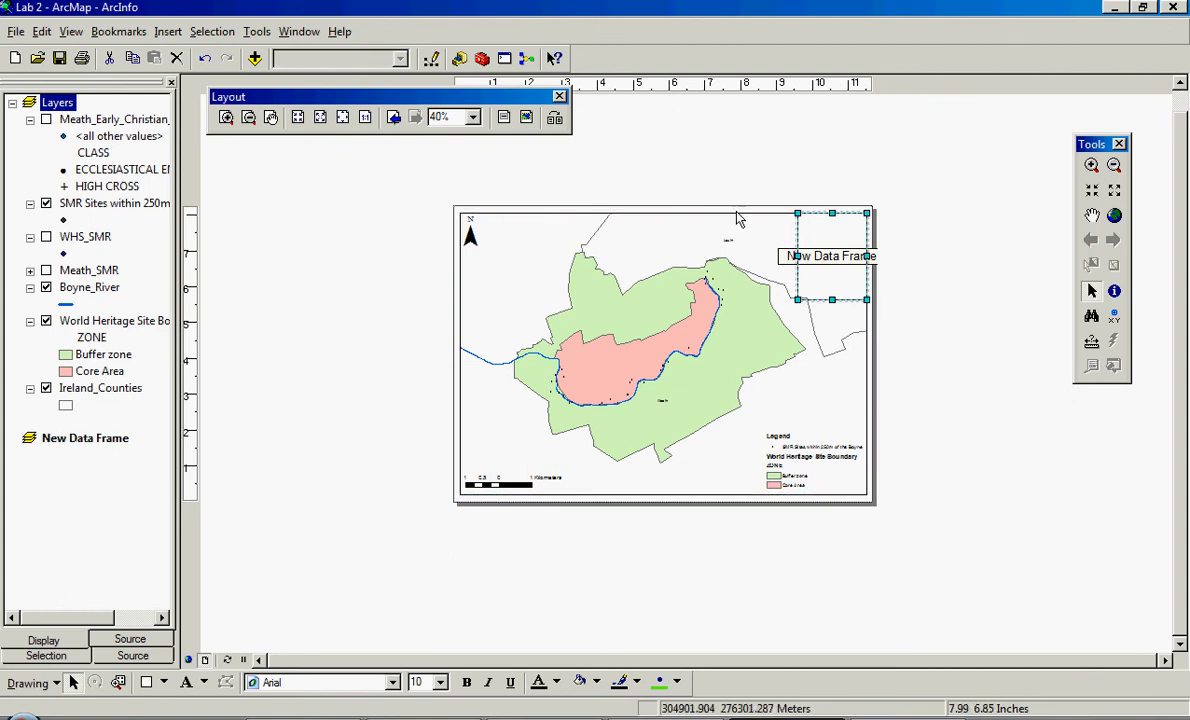
Start adding data and connect to the GEOG 30750 folder inside Teaching Semester 2 2012
left_click(255, 58)
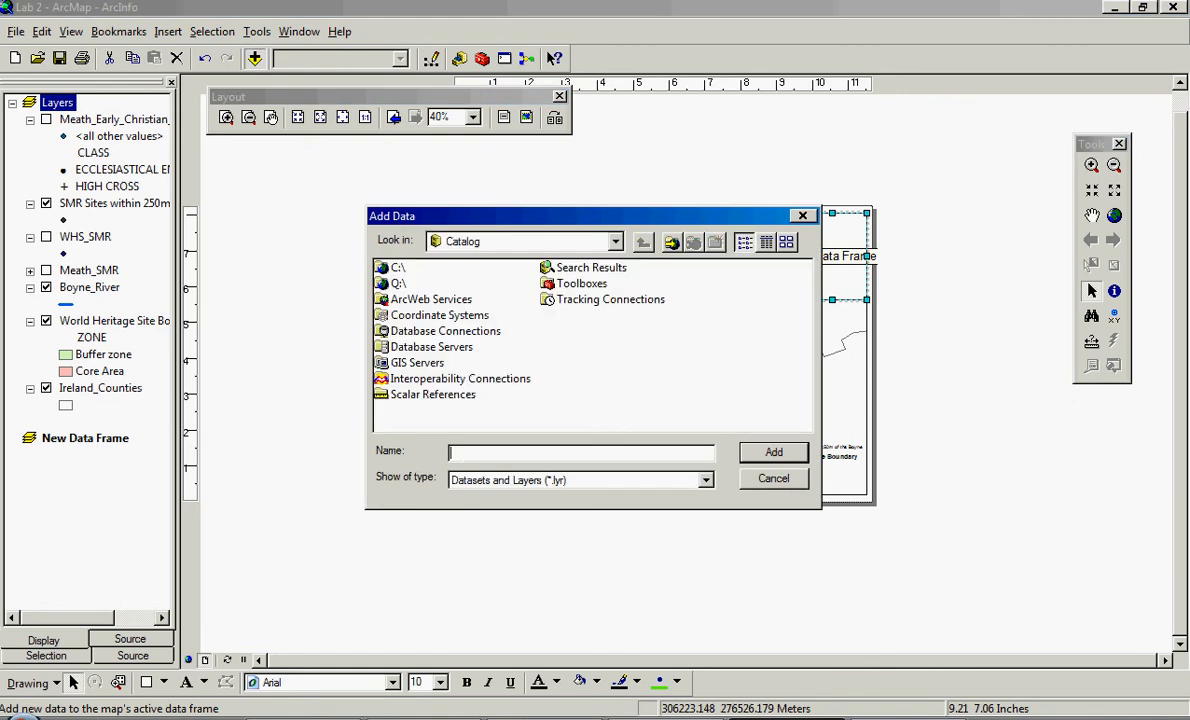
left_click(672, 243)
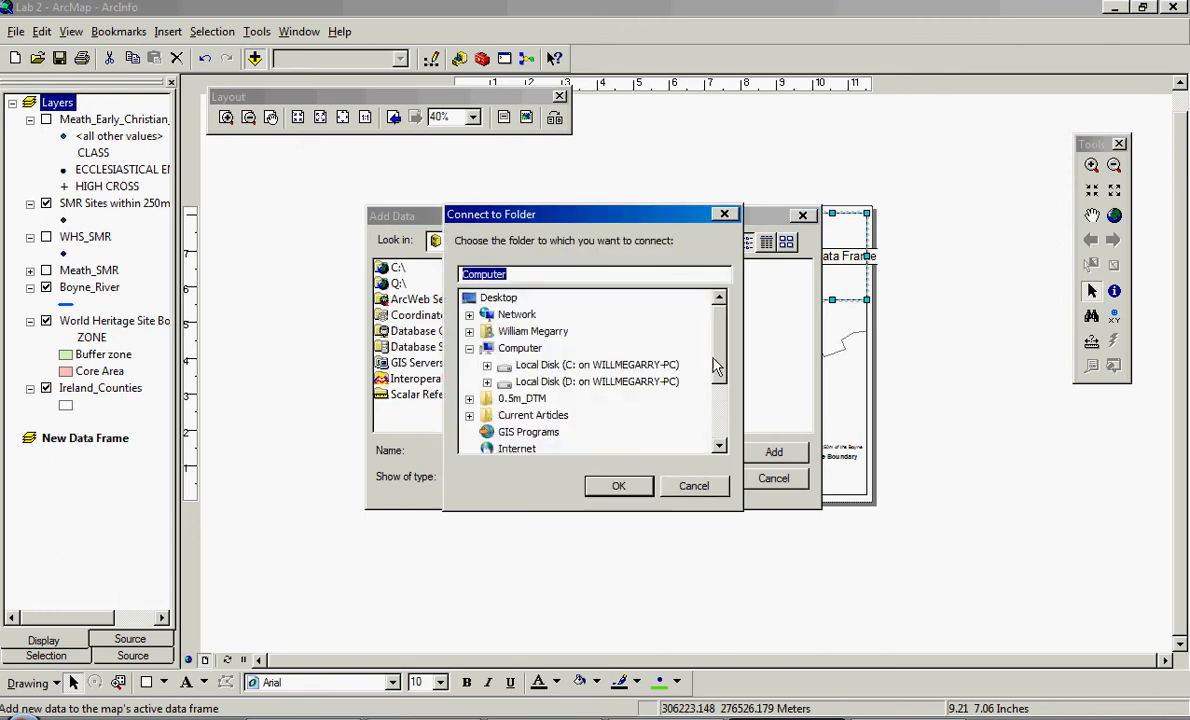
left_click_drag(716, 368, 704, 404)
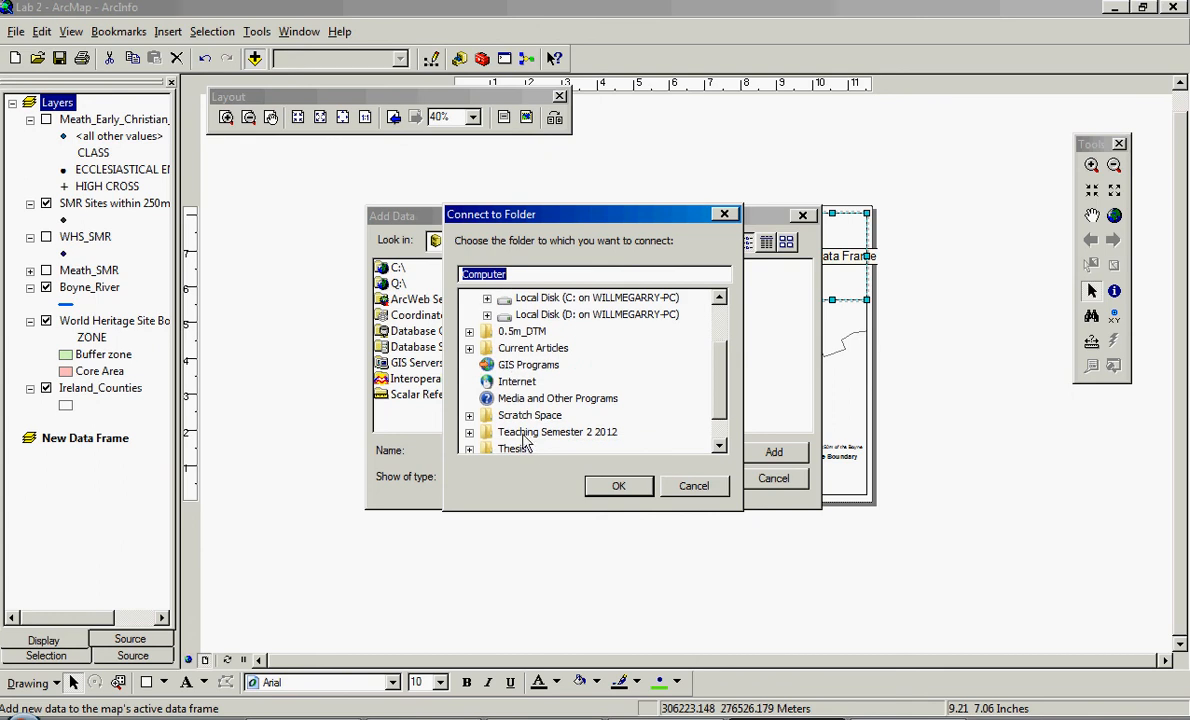
left_click(469, 432)
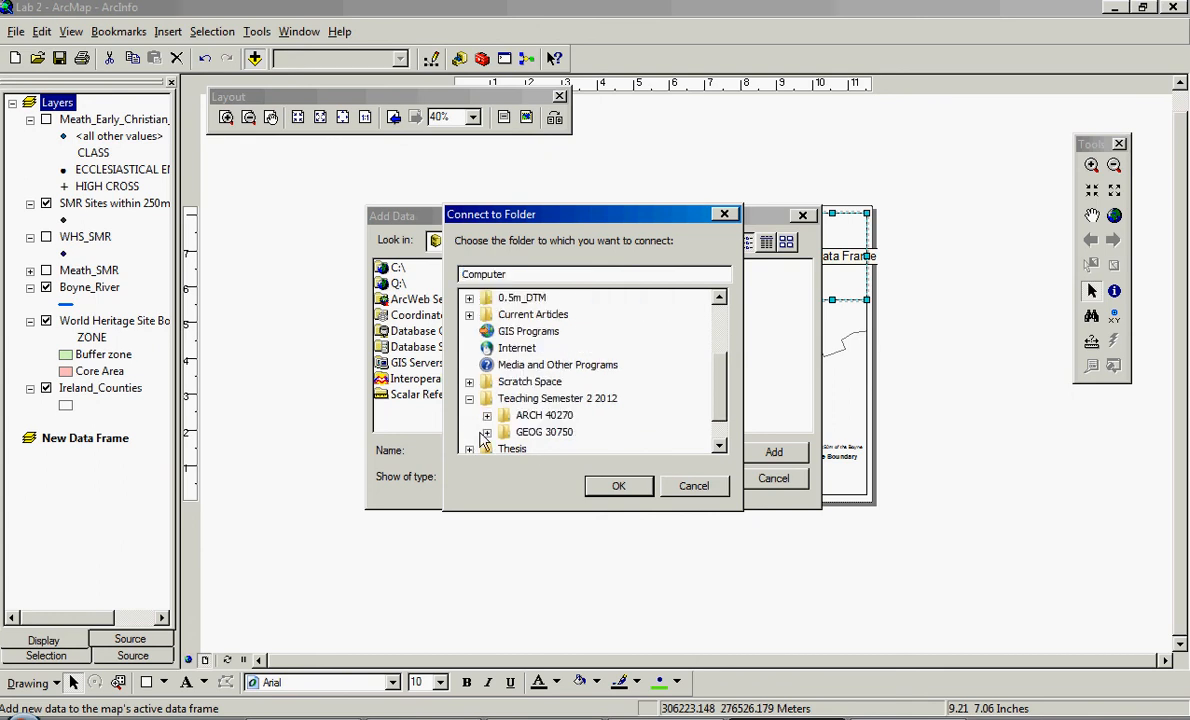
left_click(543, 432)
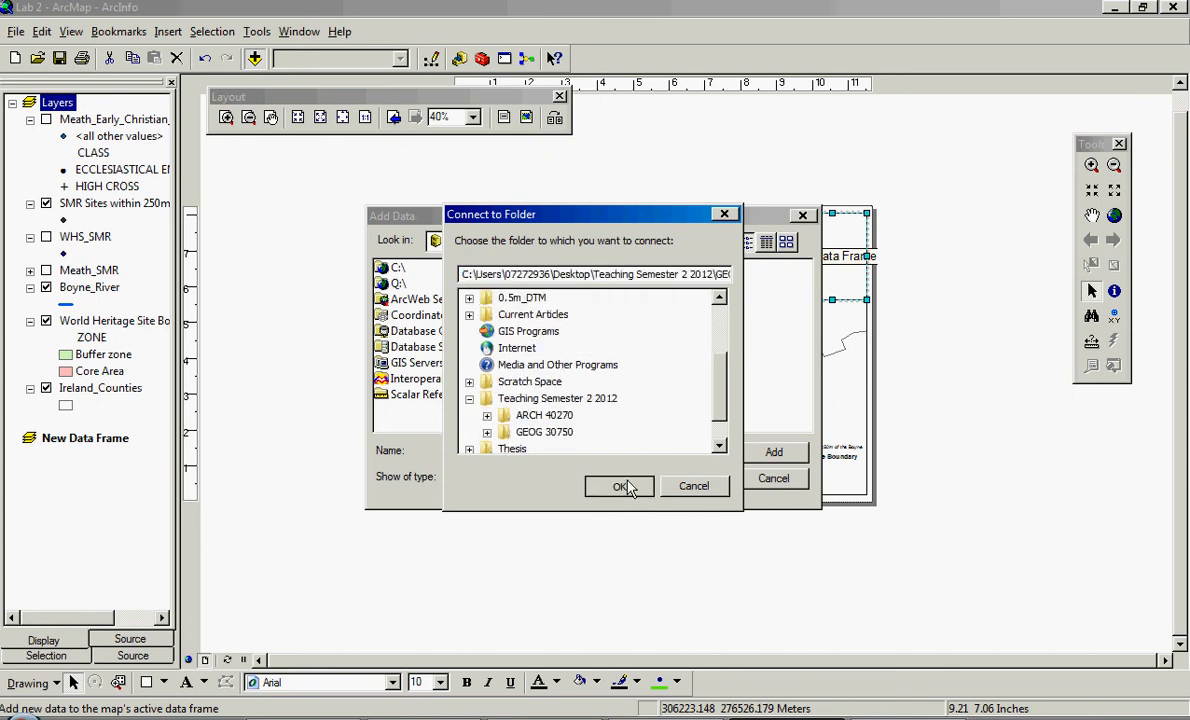
left_click(622, 487)
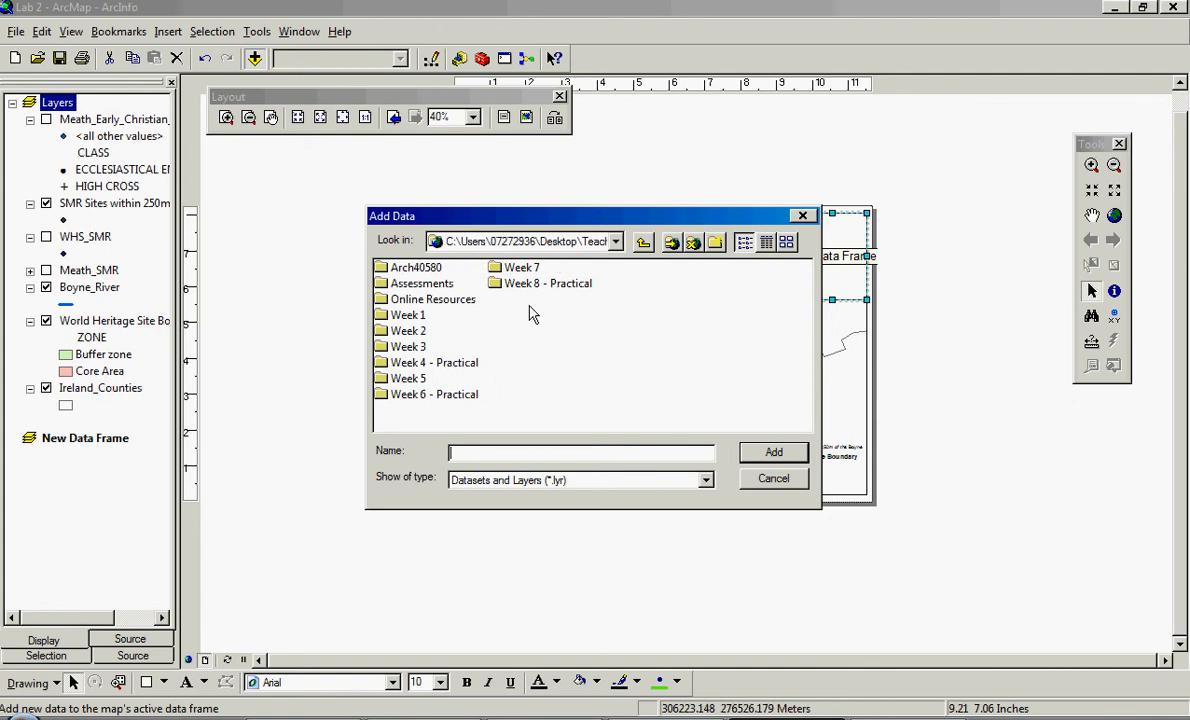
Add Ireland_Counties.shp from the Lab 1 - Data folder in Week 4 - Practical to the new data frame
left_click(421, 368)
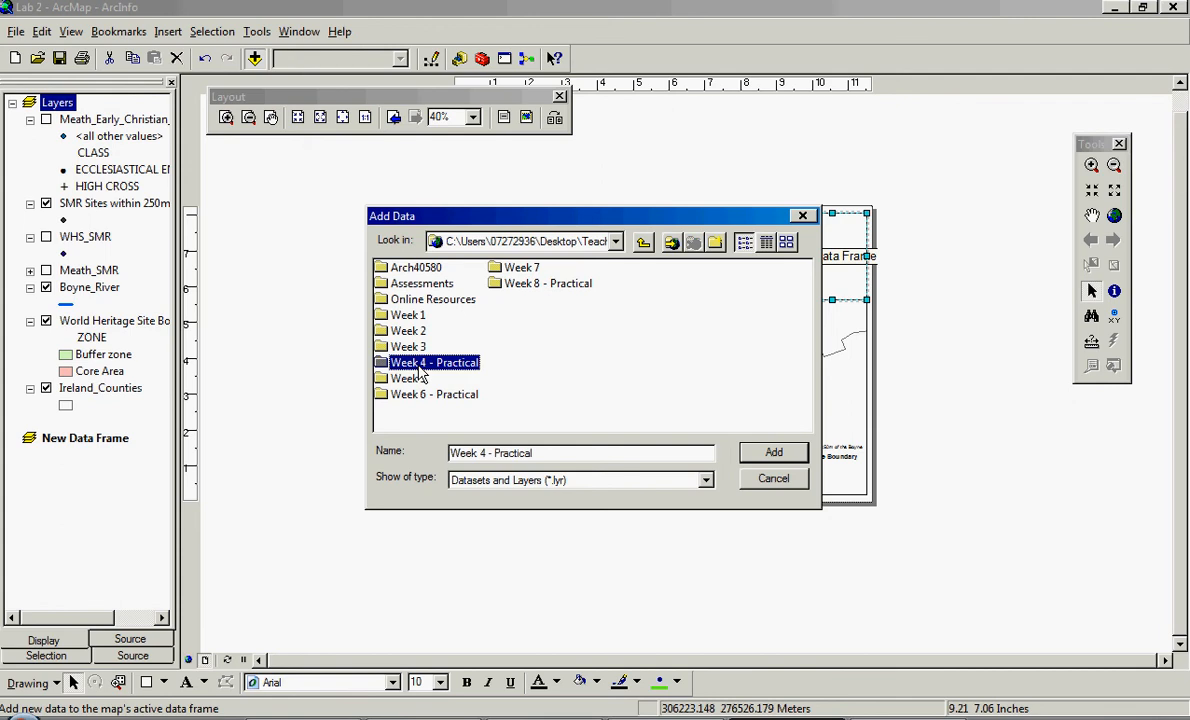
double_click(421, 366)
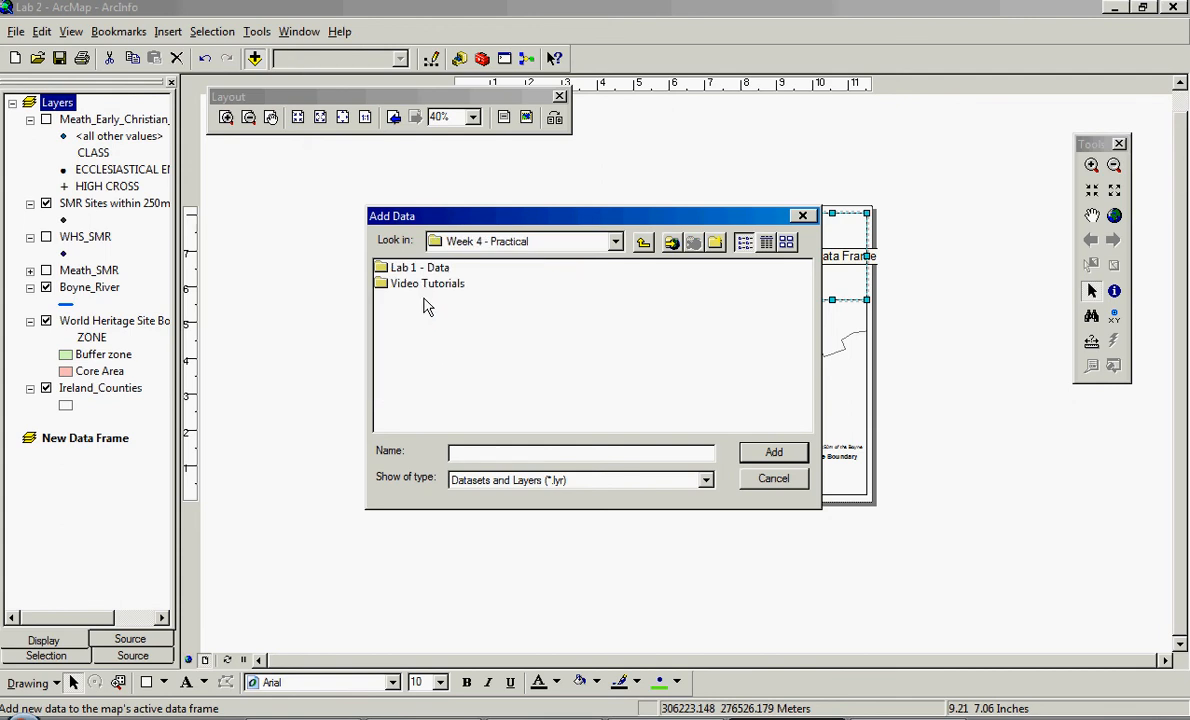
left_click(420, 268)
double_click(420, 268)
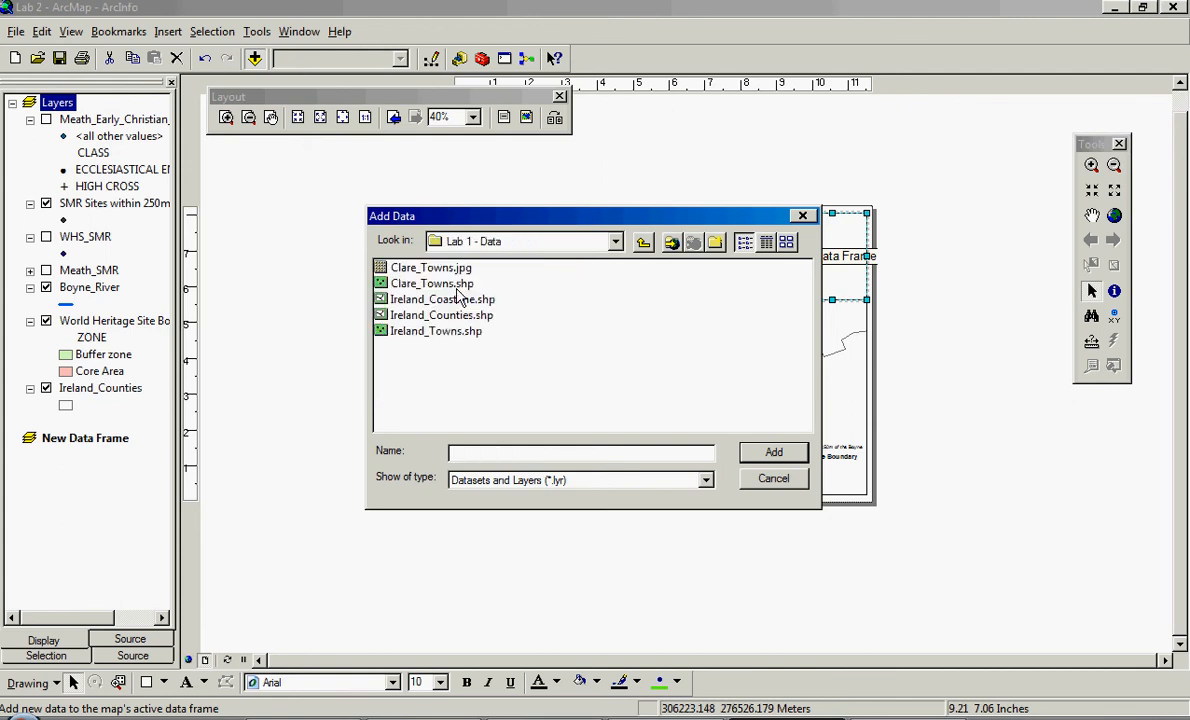
left_click(442, 315)
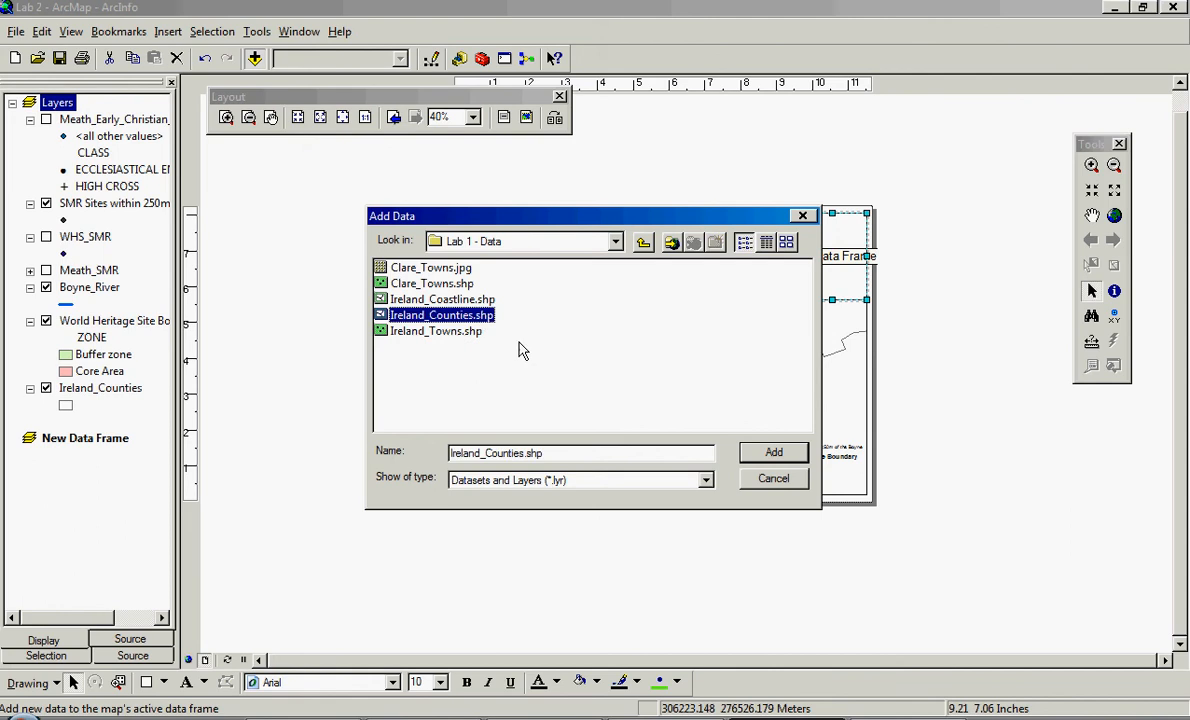
left_click(775, 452)
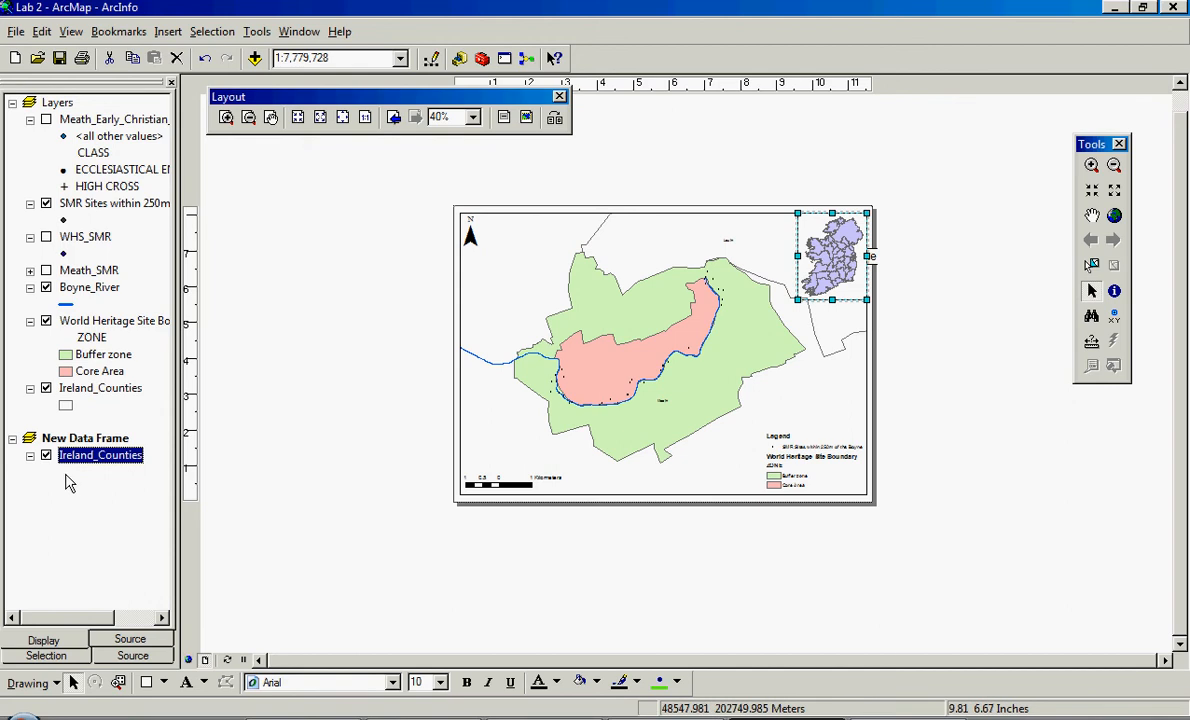
Set the fill colour of the inset's Ireland_Counties layer to white
left_click(66, 472)
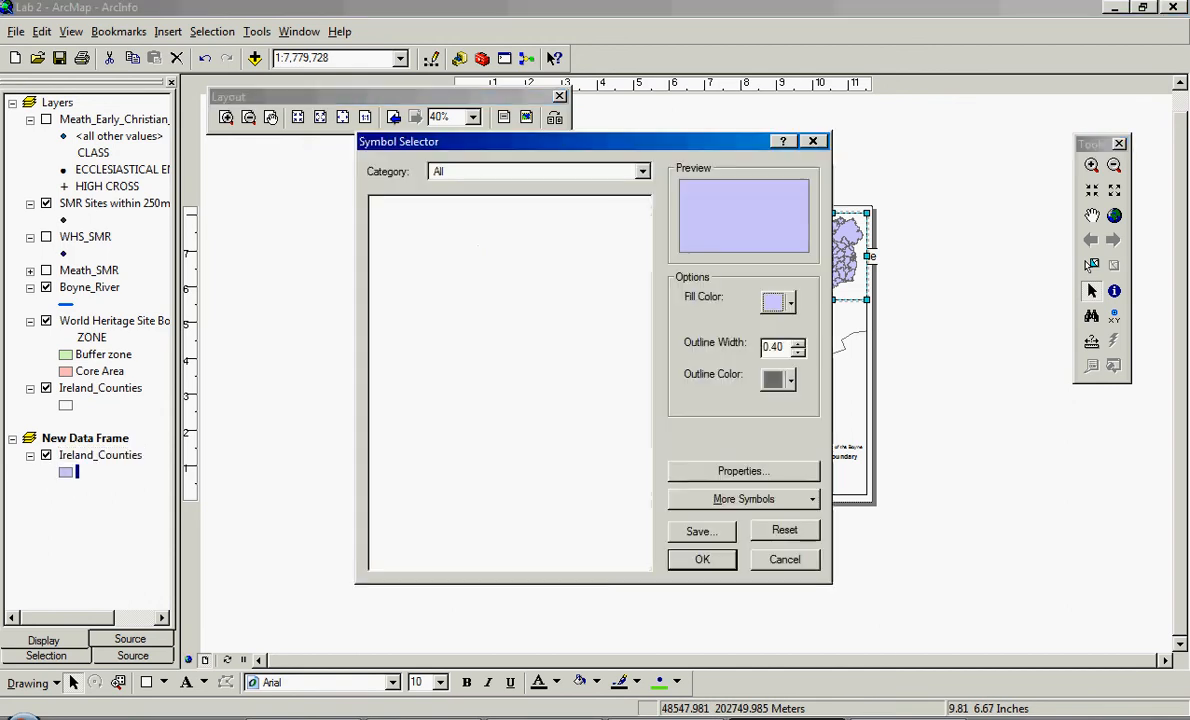
left_click(792, 305)
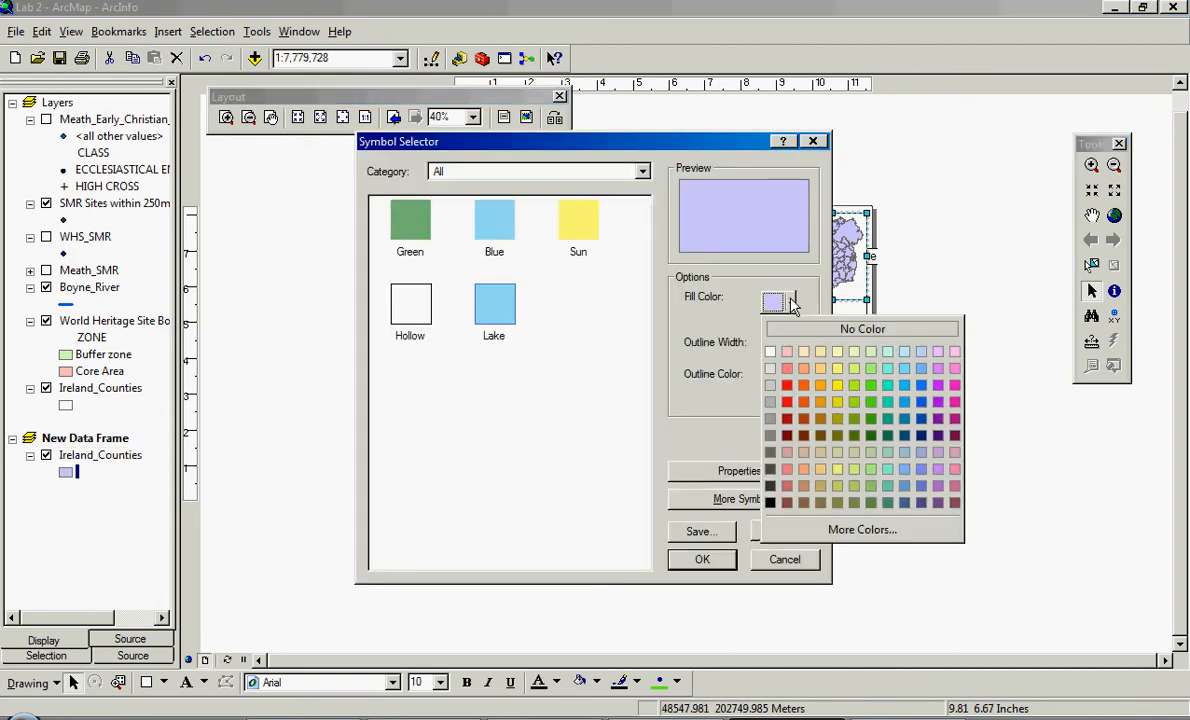
left_click(773, 347)
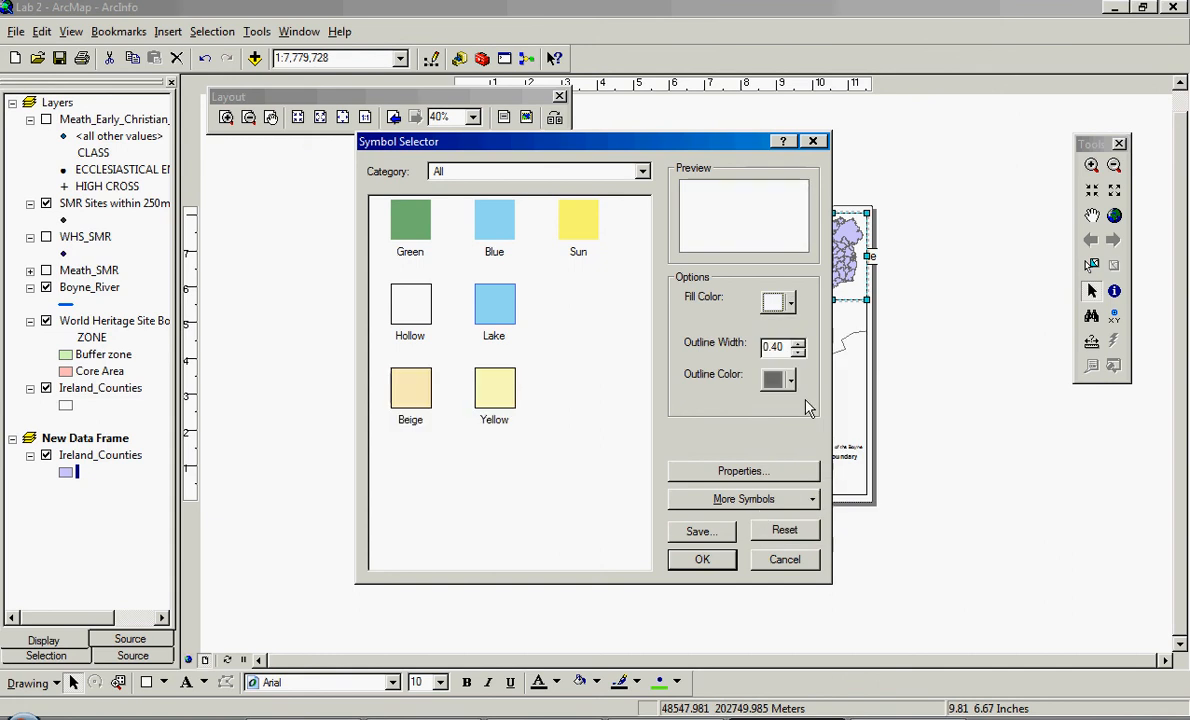
left_click(705, 560)
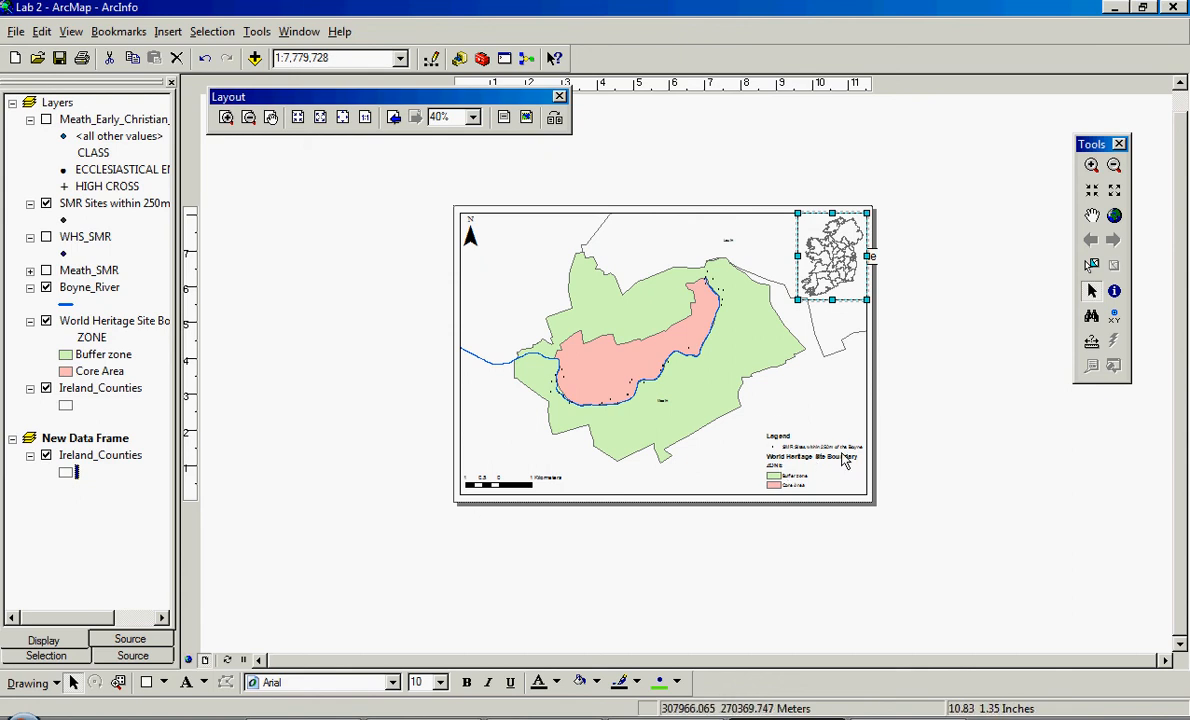
left_click(935, 297)
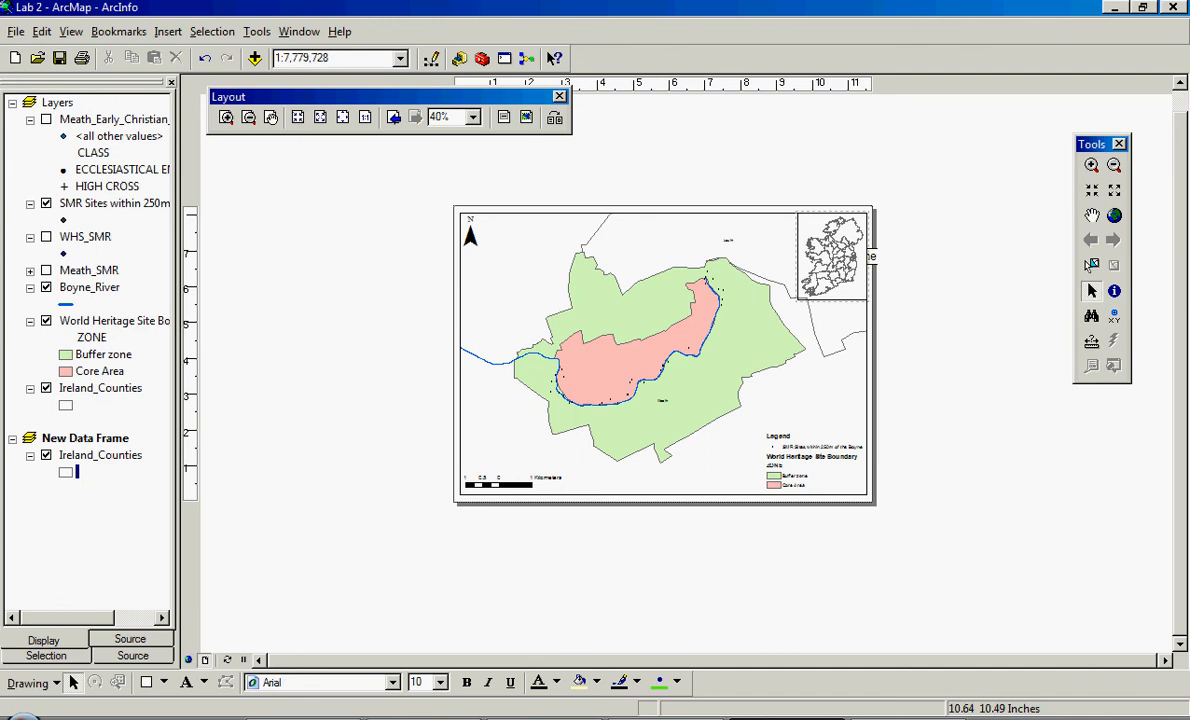
Draw a rectangle about 0.34 in wide and 0.23 in high over the east coast on the Ireland inset map
right_click(755, 47)
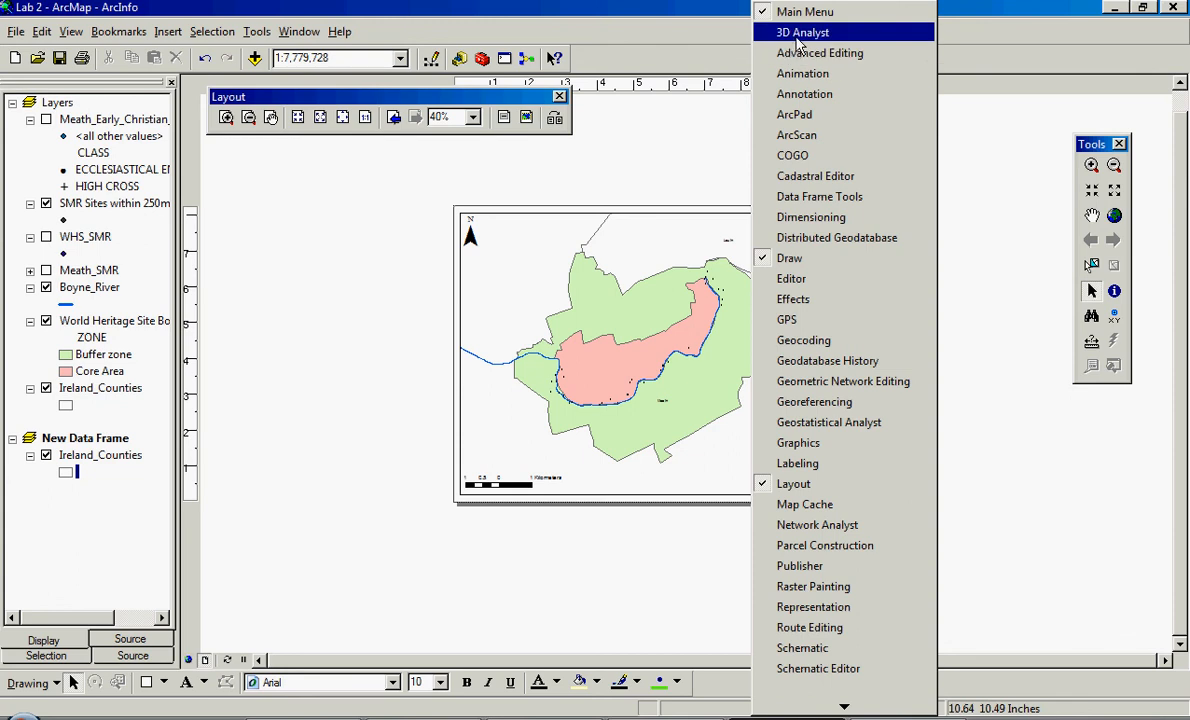
left_click(675, 45)
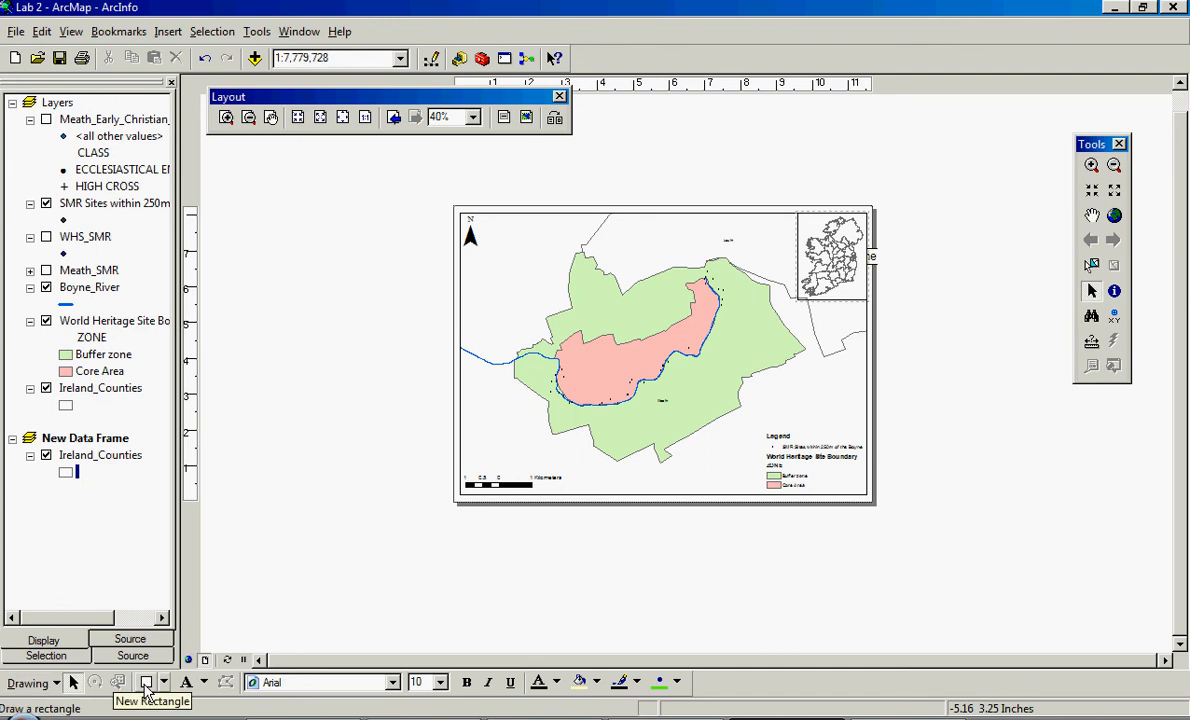
left_click(164, 683)
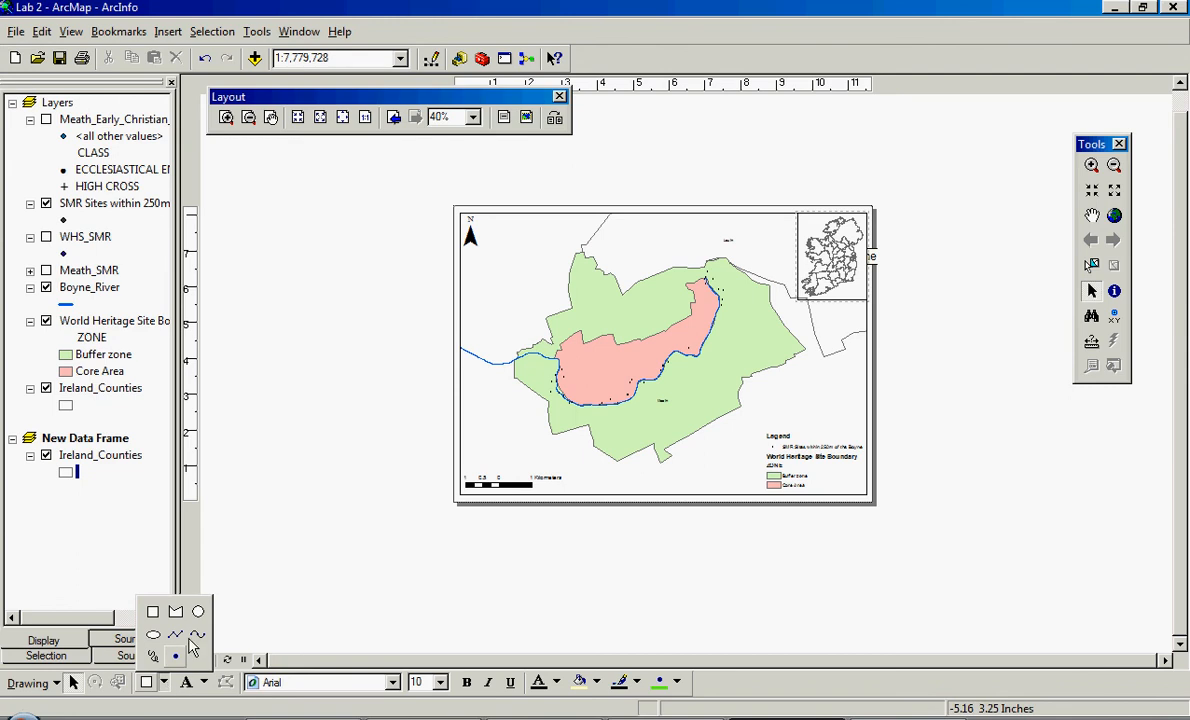
left_click(148, 686)
left_click(146, 684)
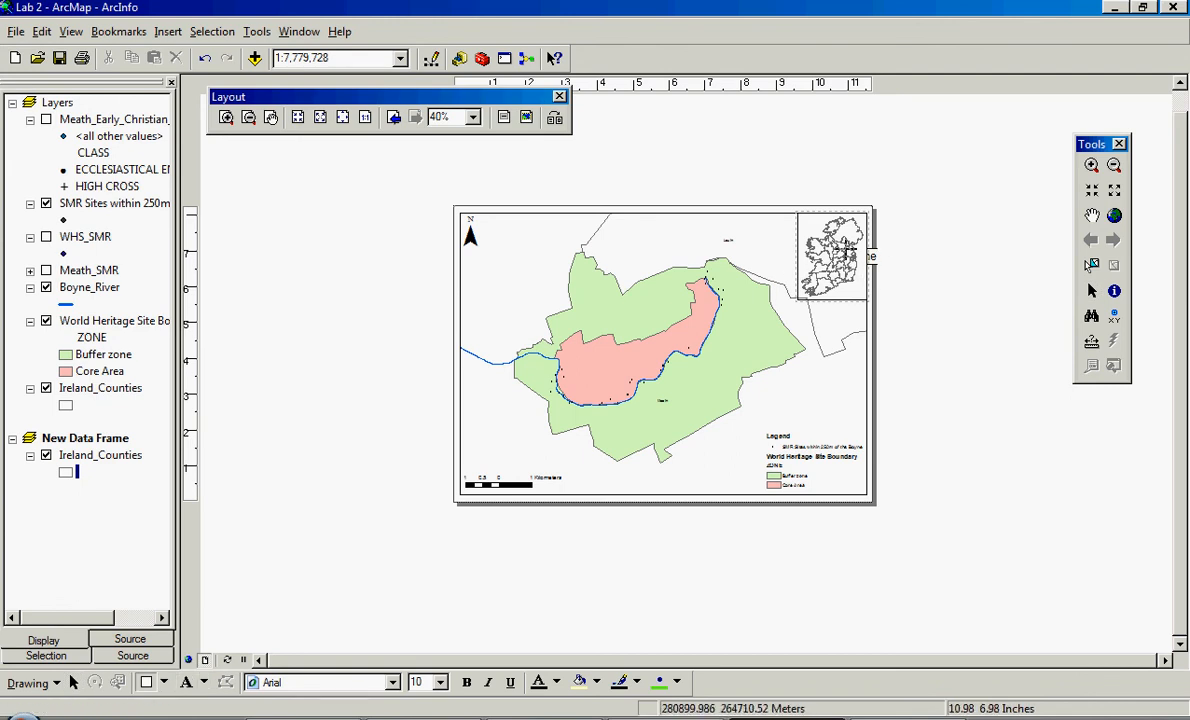
left_click_drag(853, 249, 859, 256)
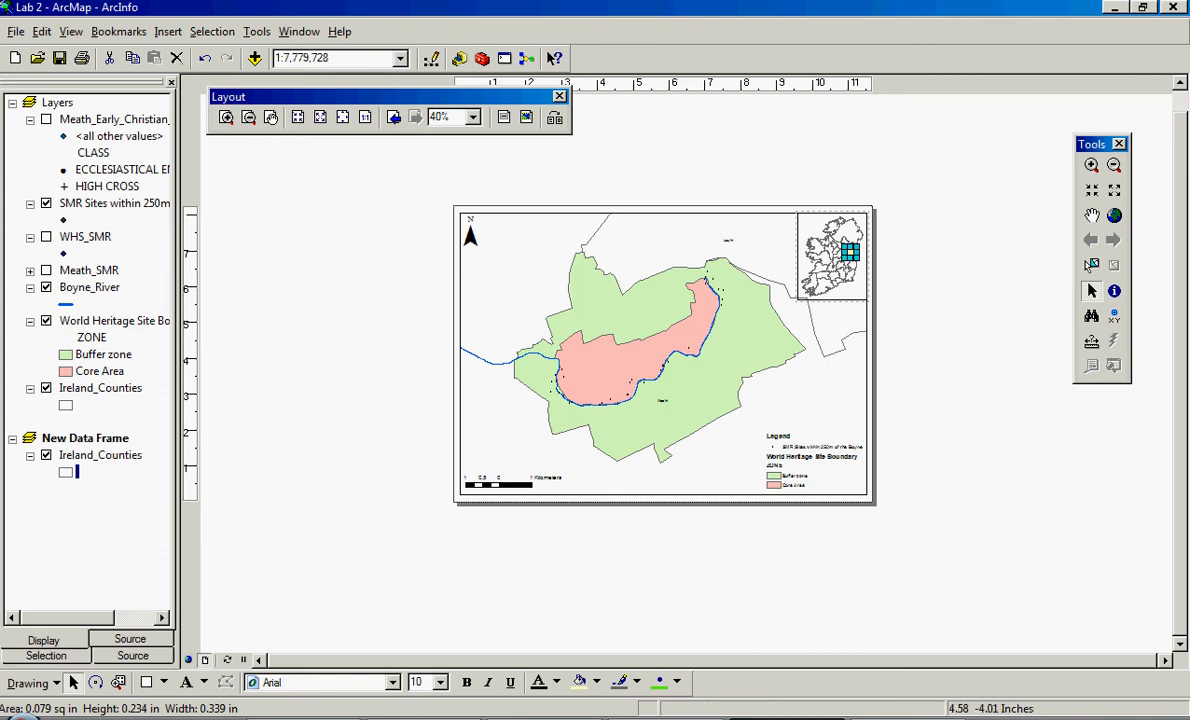
left_click(931, 251)
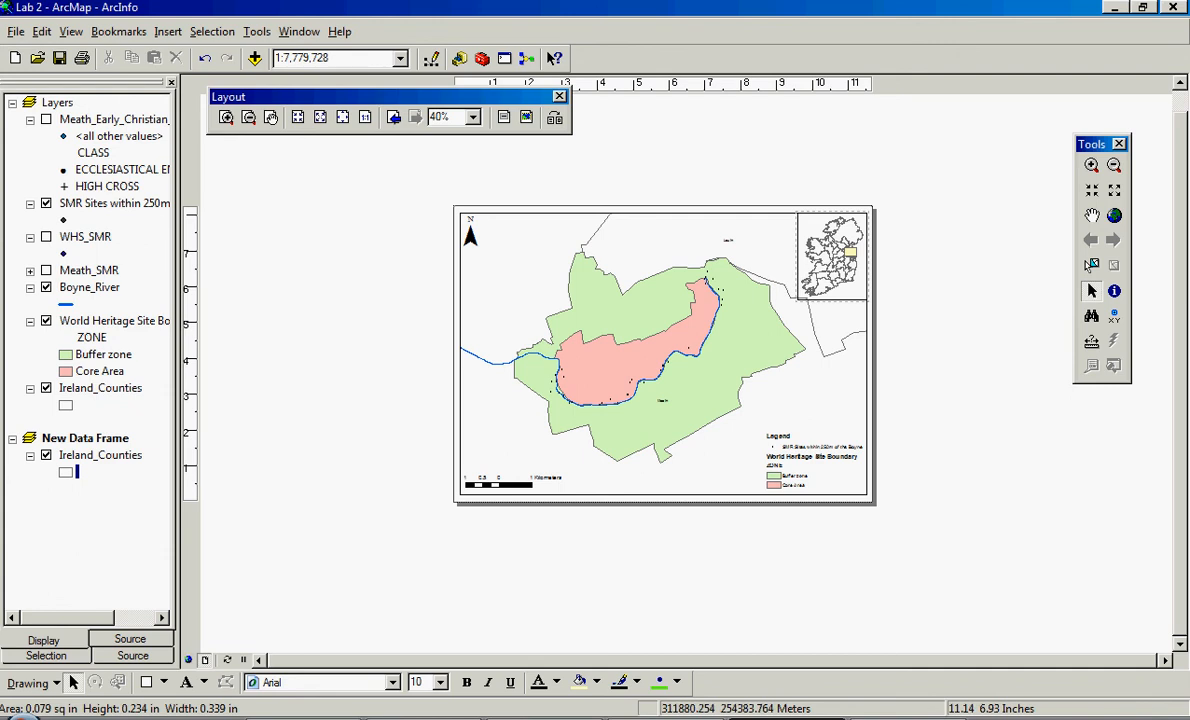
Remove the fill from the study-area rectangle on the Ireland inset and set its outline colour to red
left_click(853, 253)
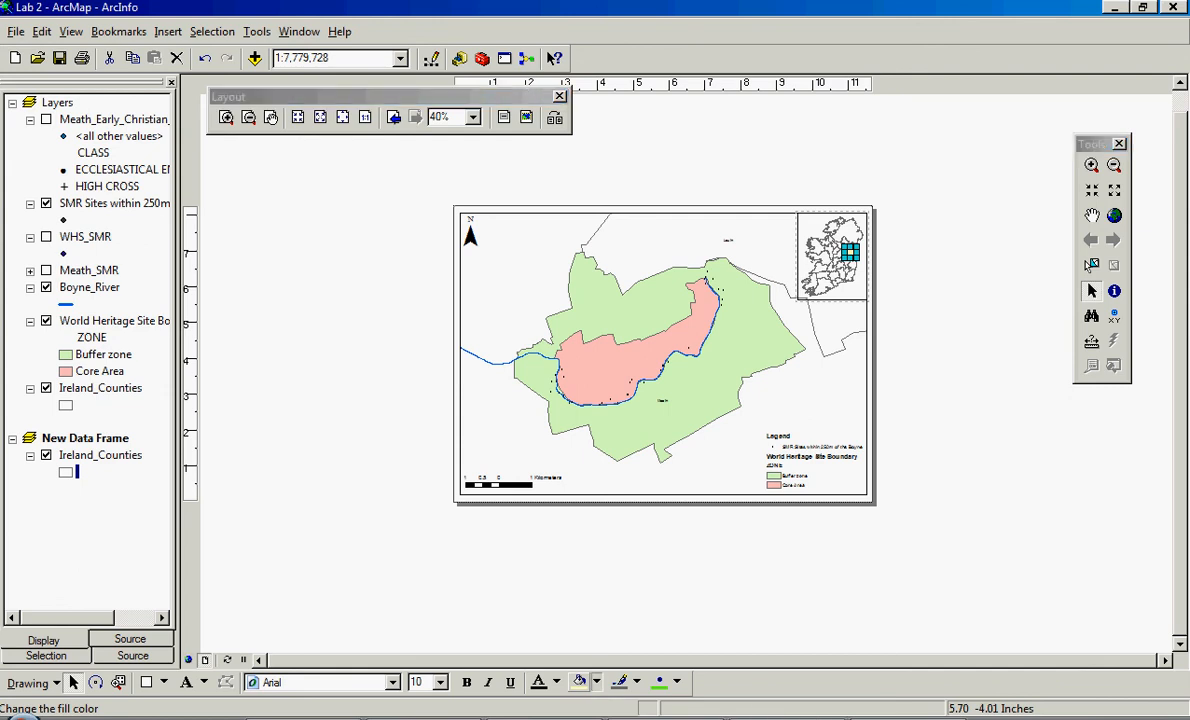
left_click(596, 682)
left_click(665, 457)
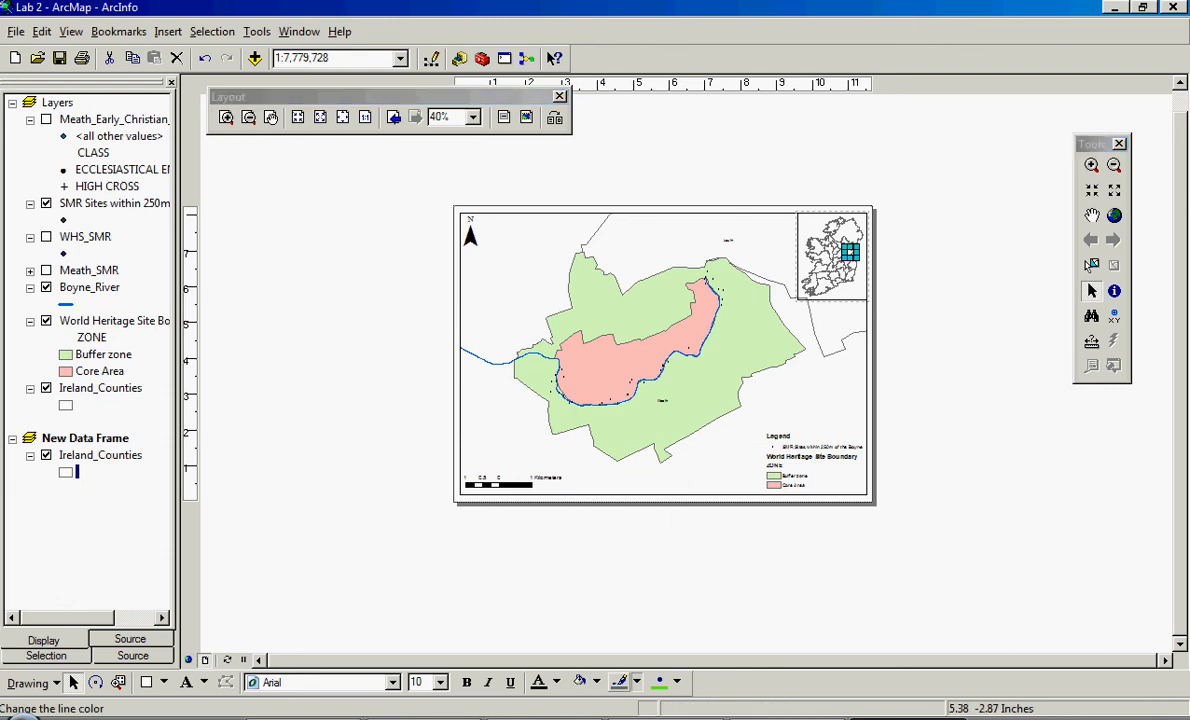
left_click(636, 681)
left_click(635, 514)
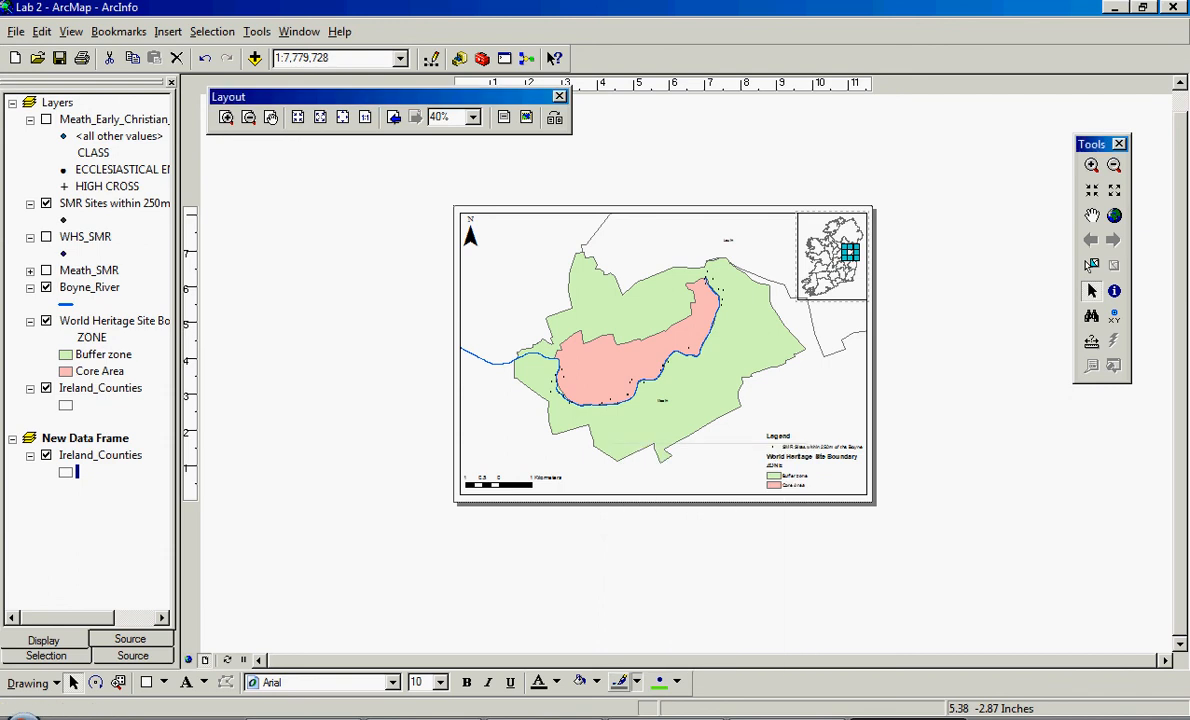
left_click(938, 331)
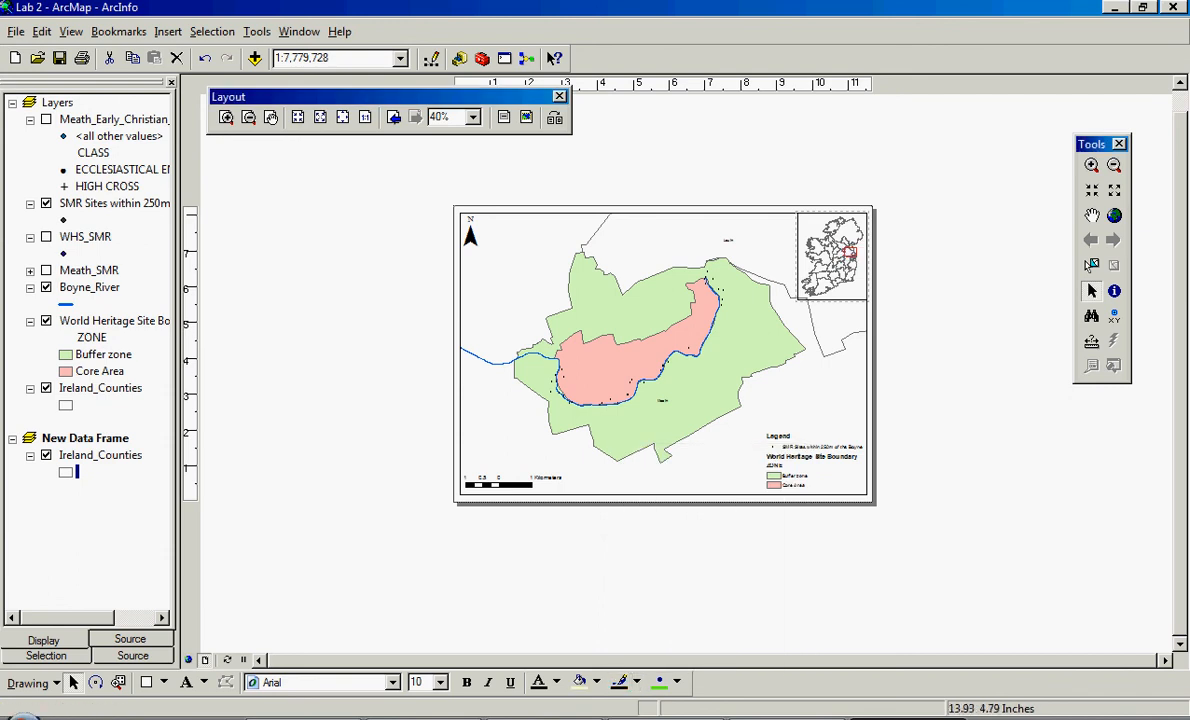
Move the red study-area rectangle slightly west on the Ireland inset map and deselect it
left_click(852, 251)
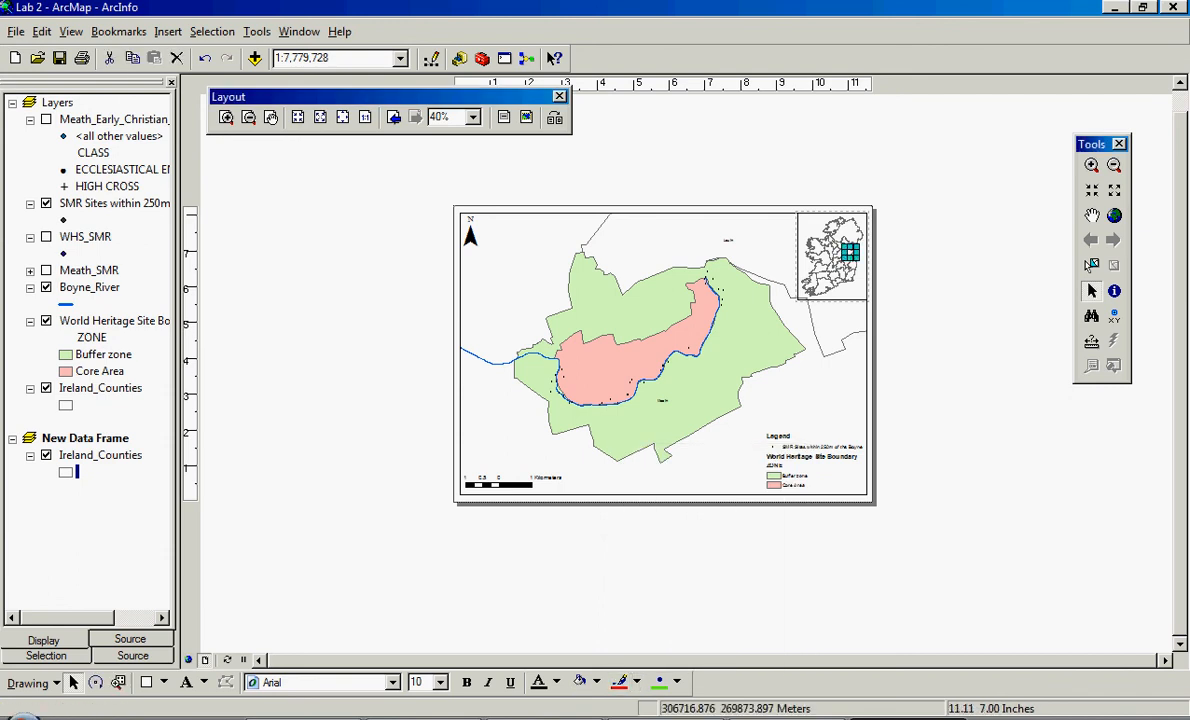
left_click(925, 258)
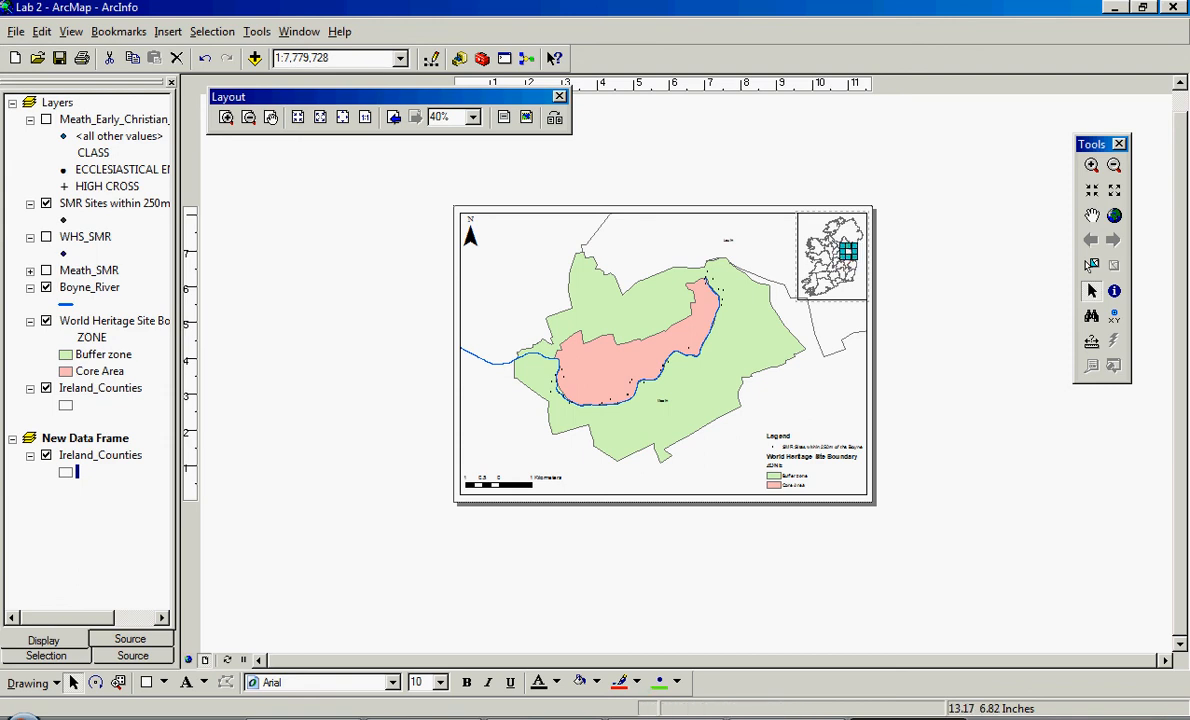
left_click(963, 294)
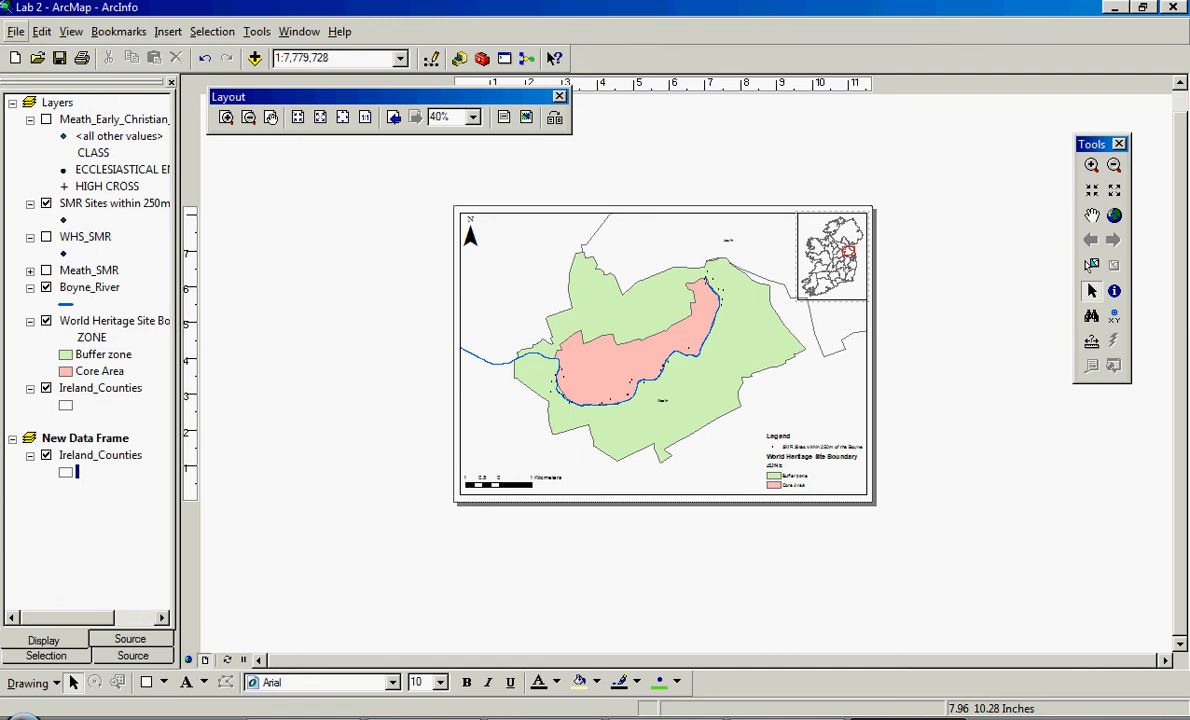
Start exporting the map and set the destination to GEOG 30750 > Week 6 - Practical inside Teaching Semester 2 2012
left_click(16, 31)
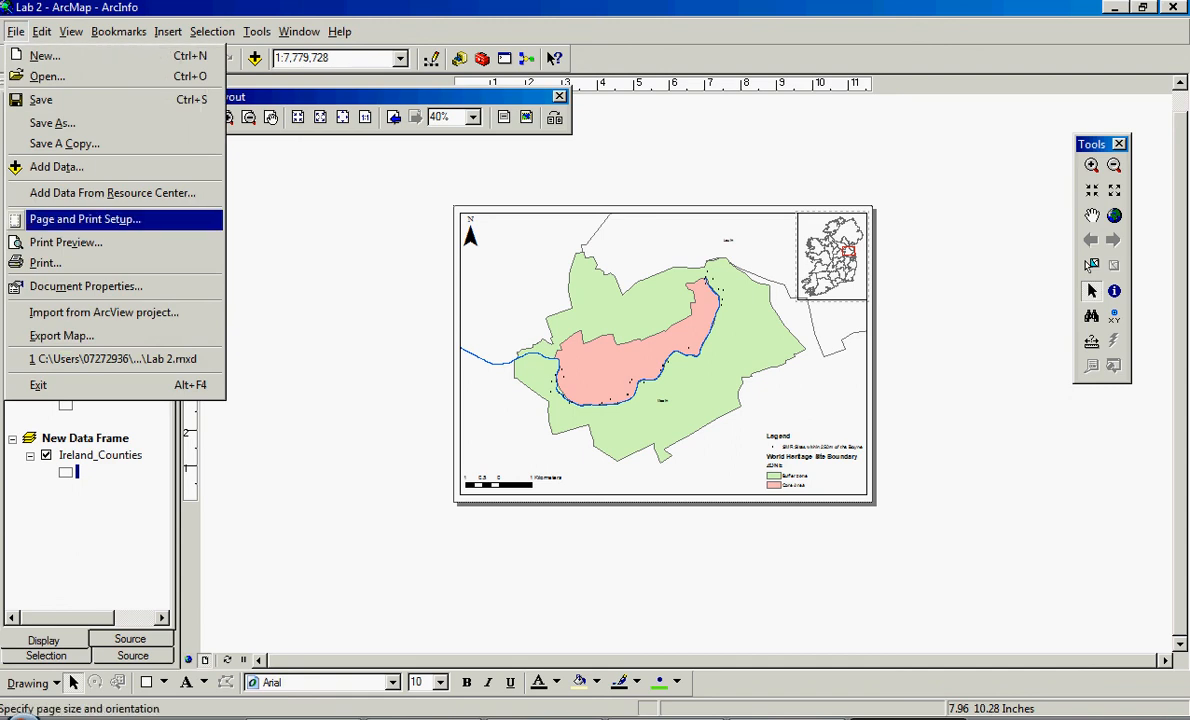
left_click(62, 336)
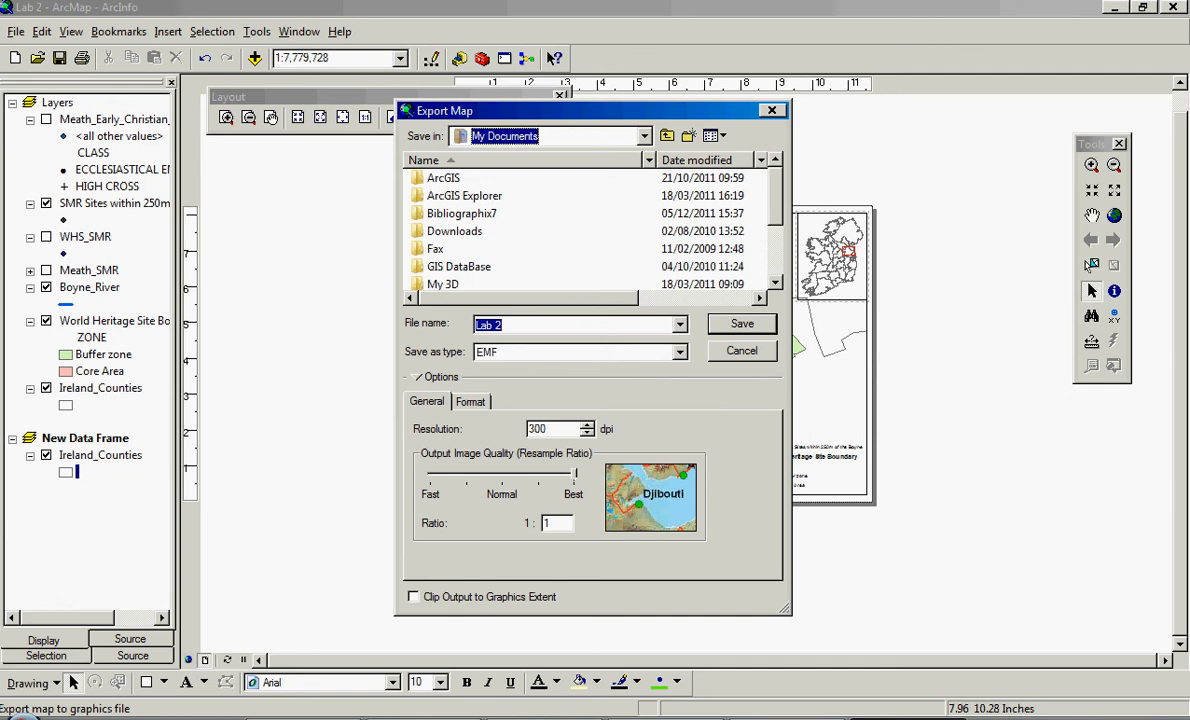
left_click(595, 136)
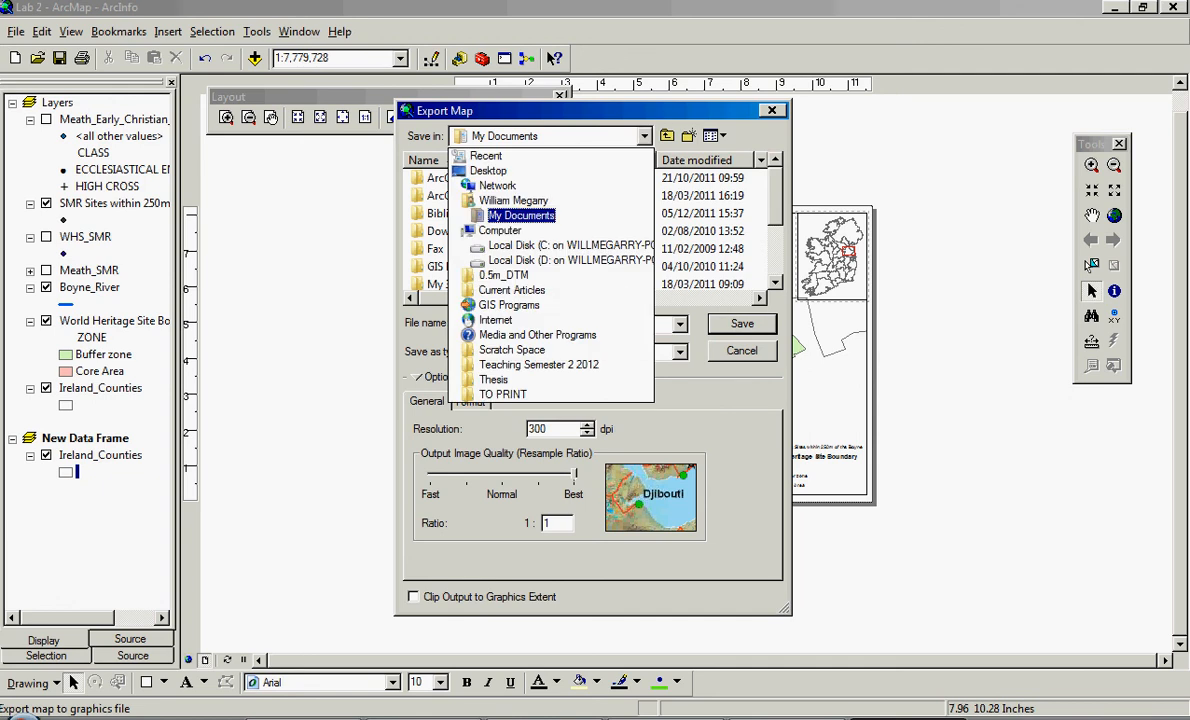
left_click(530, 364)
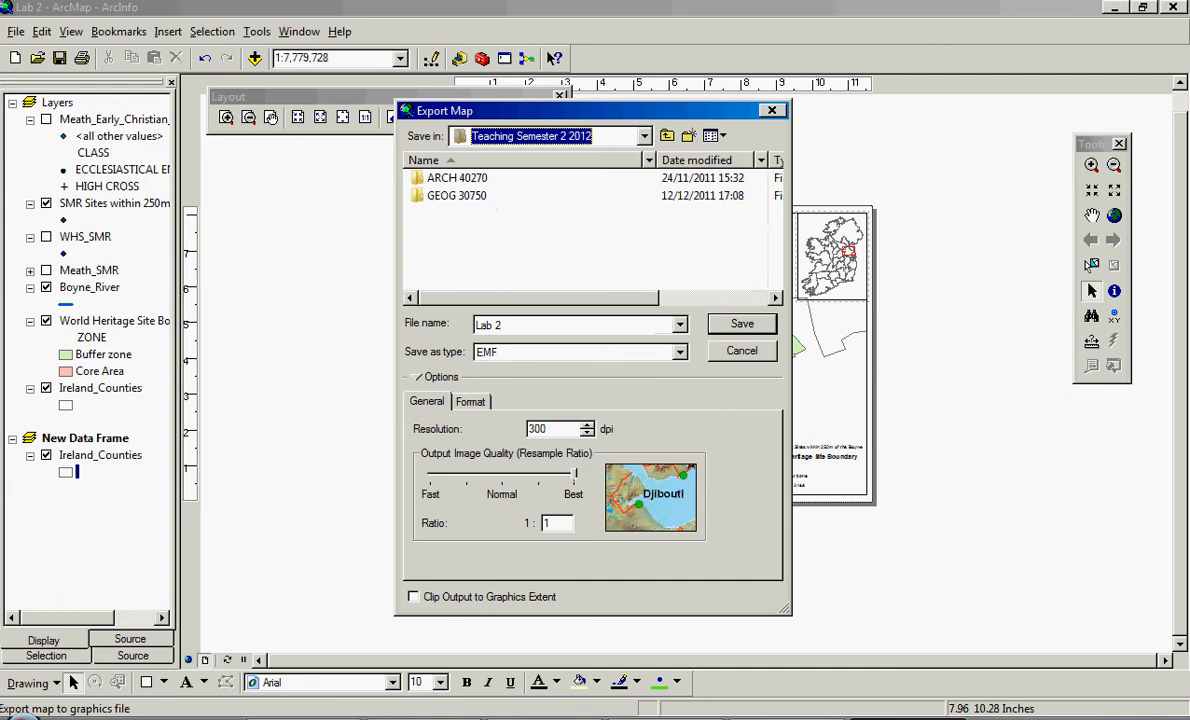
double_click(456, 195)
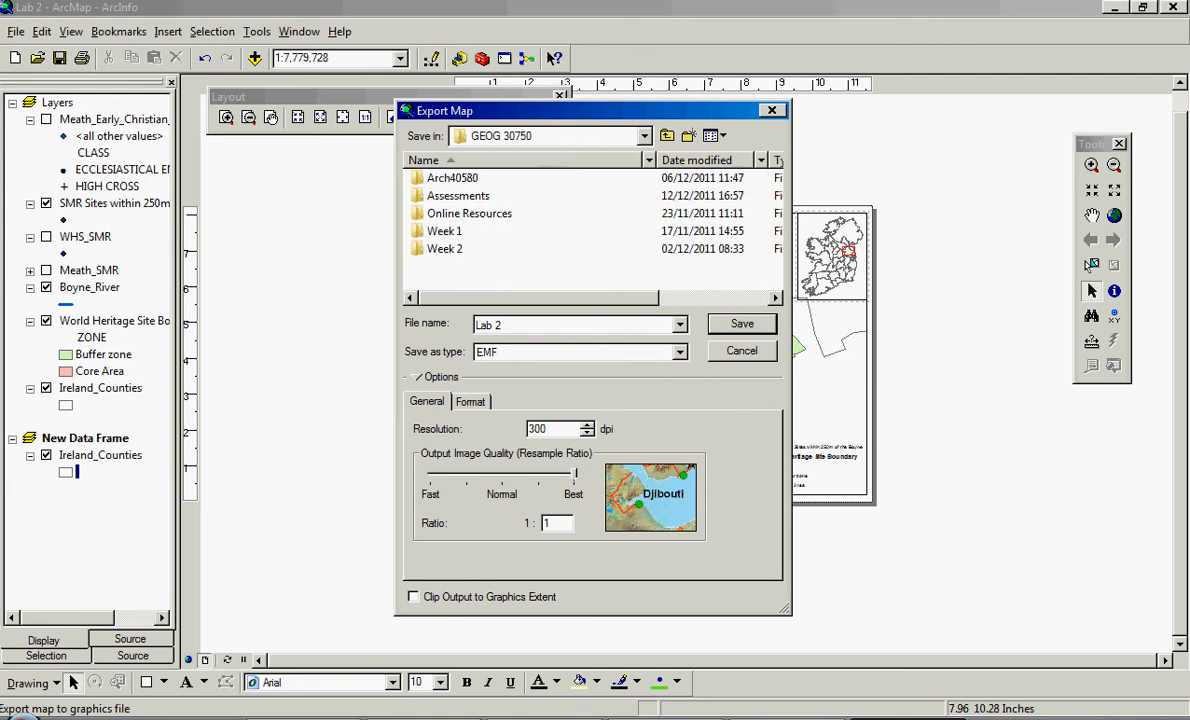
scroll(444, 248, "down", 2)
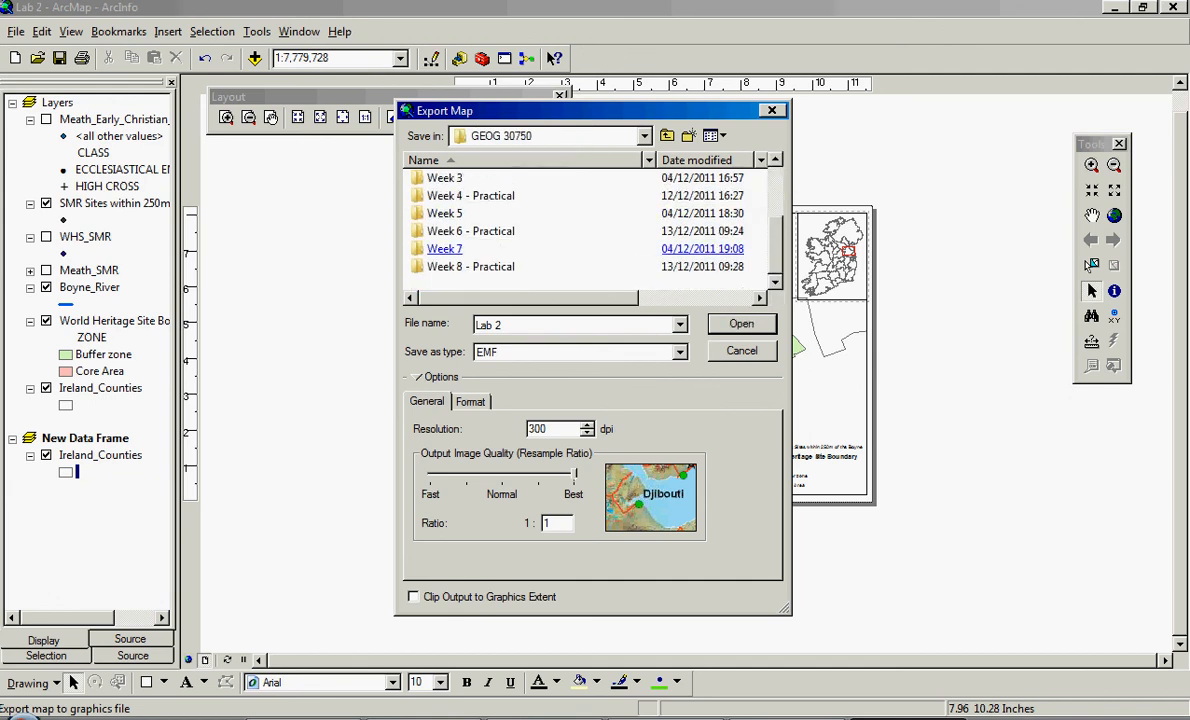
double_click(445, 231)
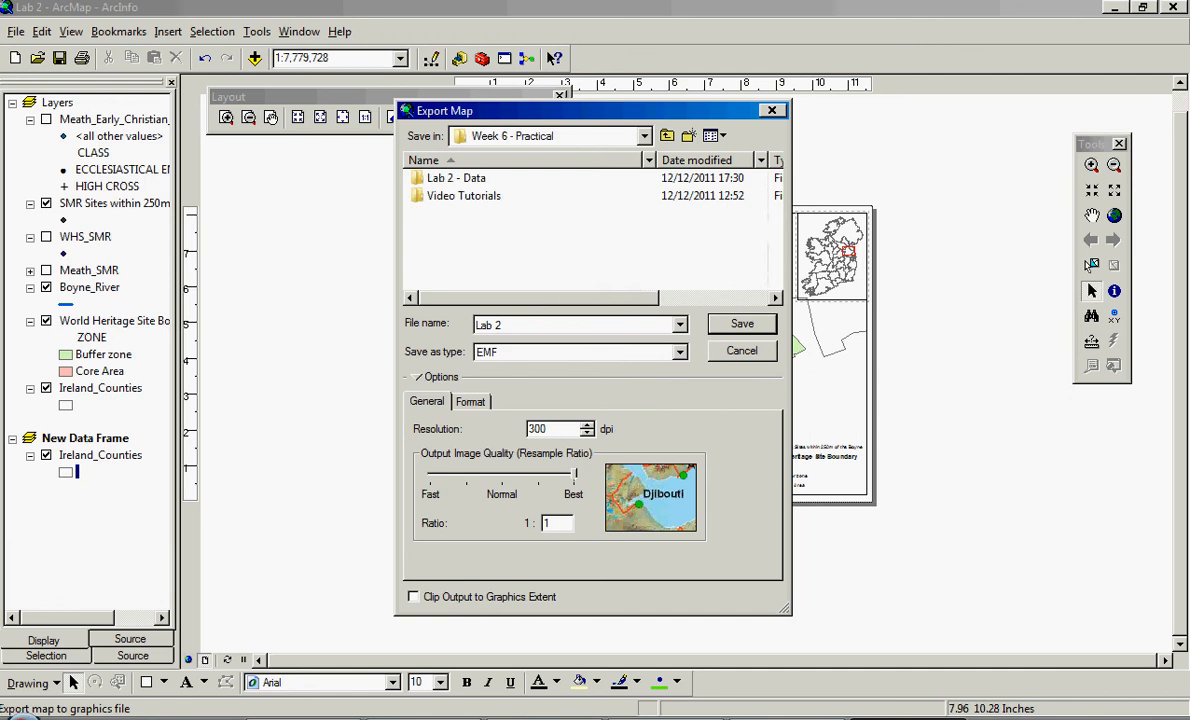
Export the map under the file name Lab 2 as a JPEG with a resolution of 200 dpi
left_click(508, 325)
left_click(508, 325)
left_click(680, 352)
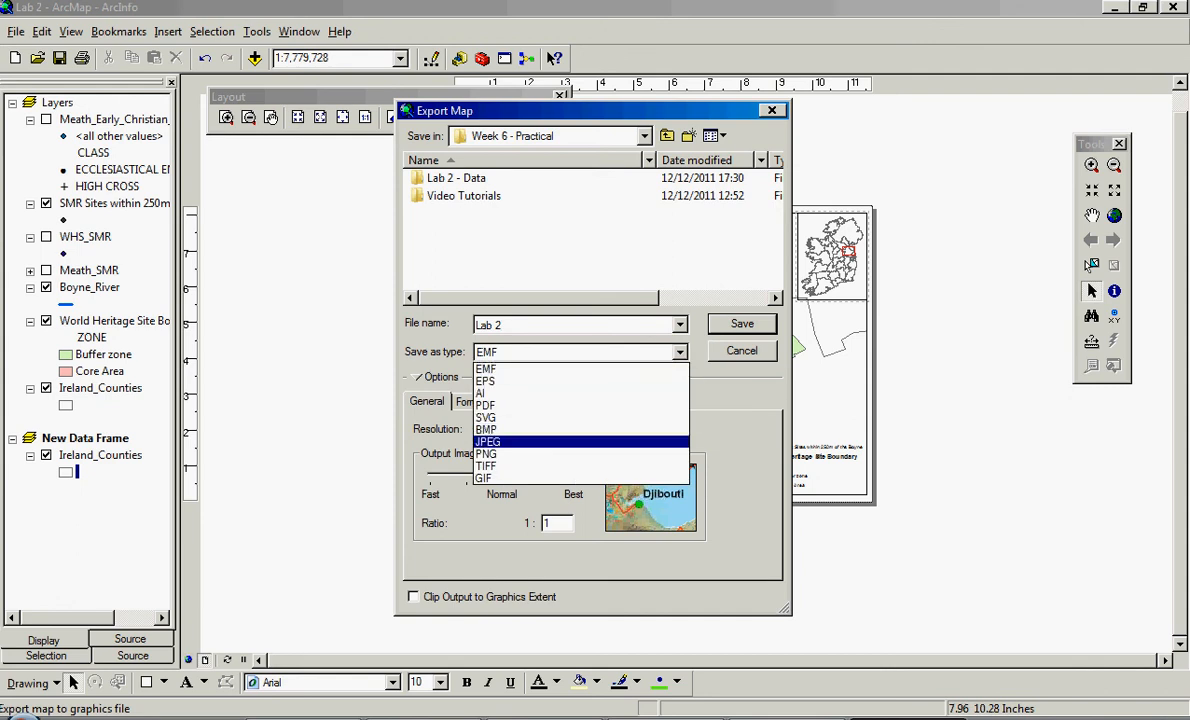
left_click(488, 441)
double_click(536, 429)
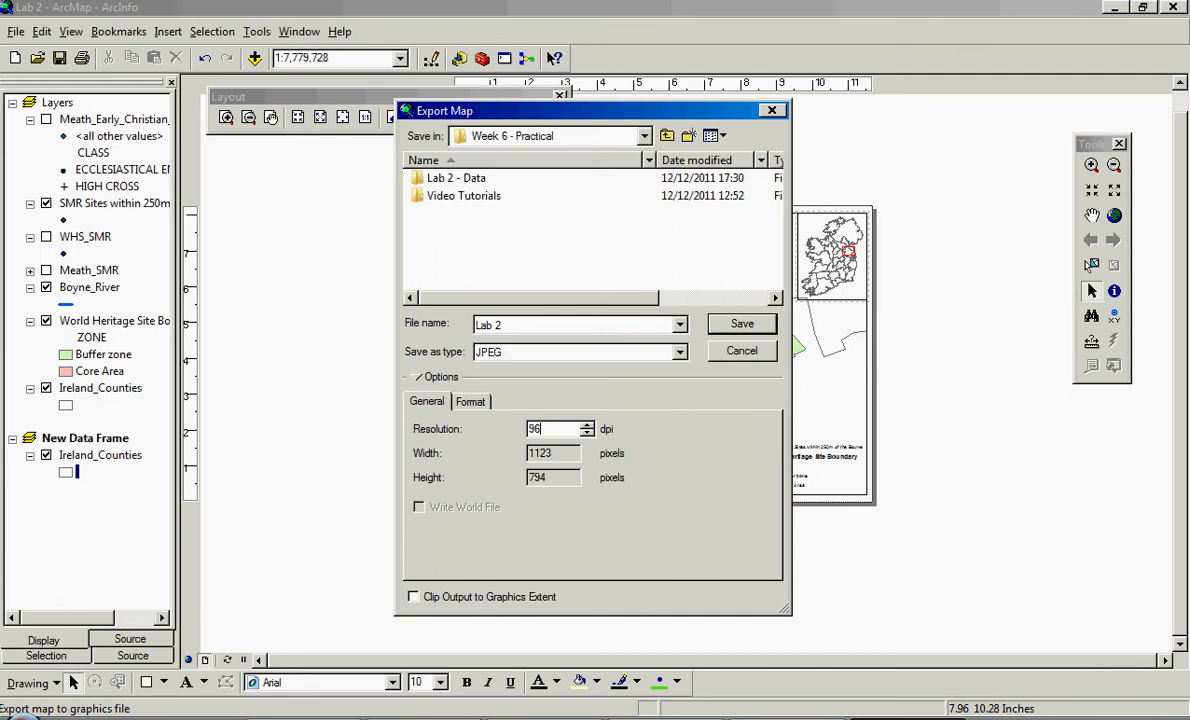
type("200")
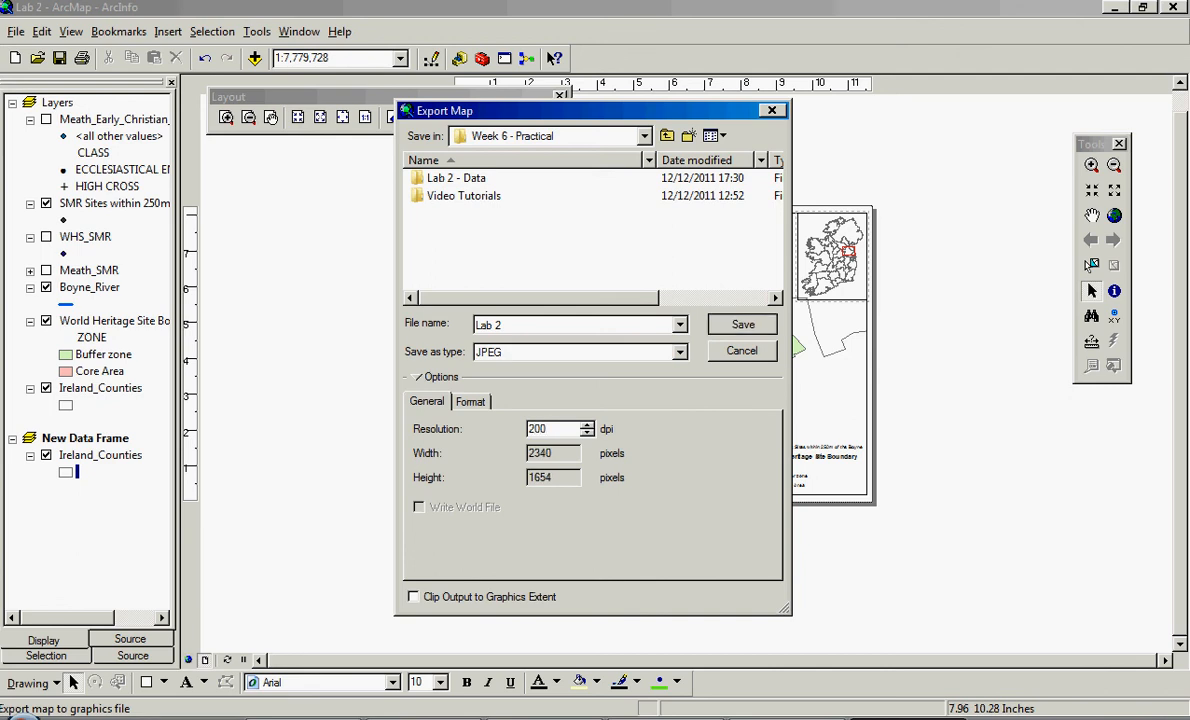
key("Return")
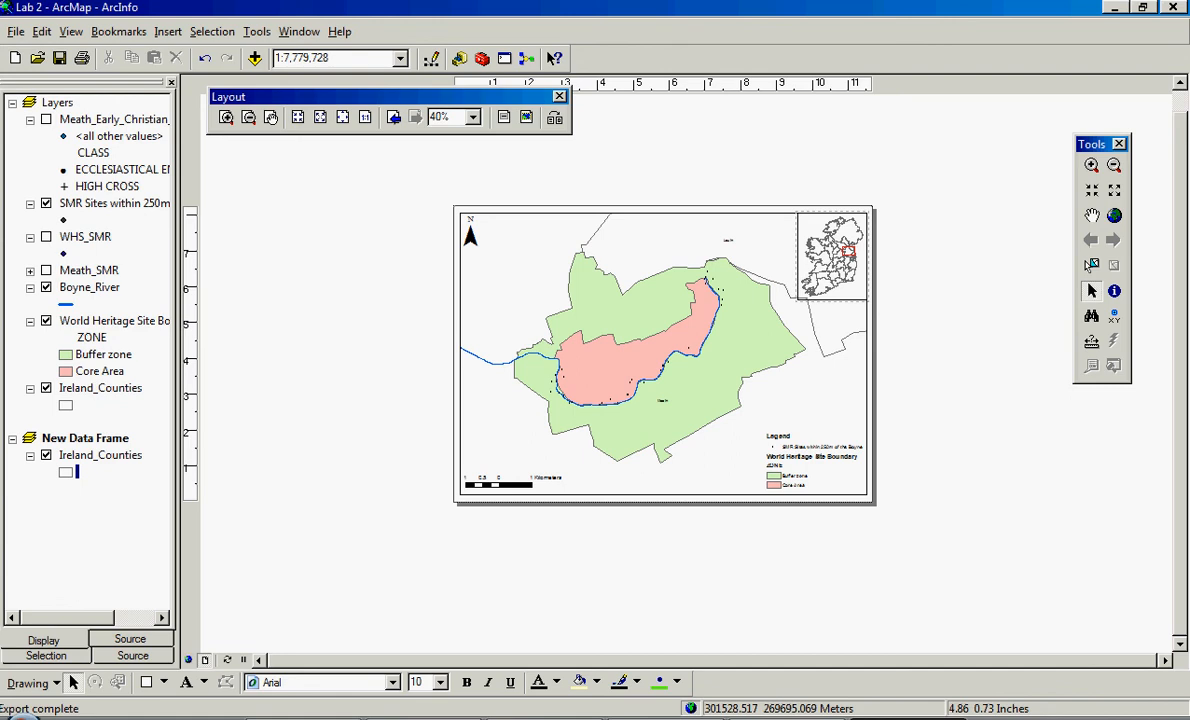
Switch to Windows Explorer and open the exported Lab 2 JPEG image from the Week 6 - Practical folder
left_click(330, 718)
left_click(200, 91)
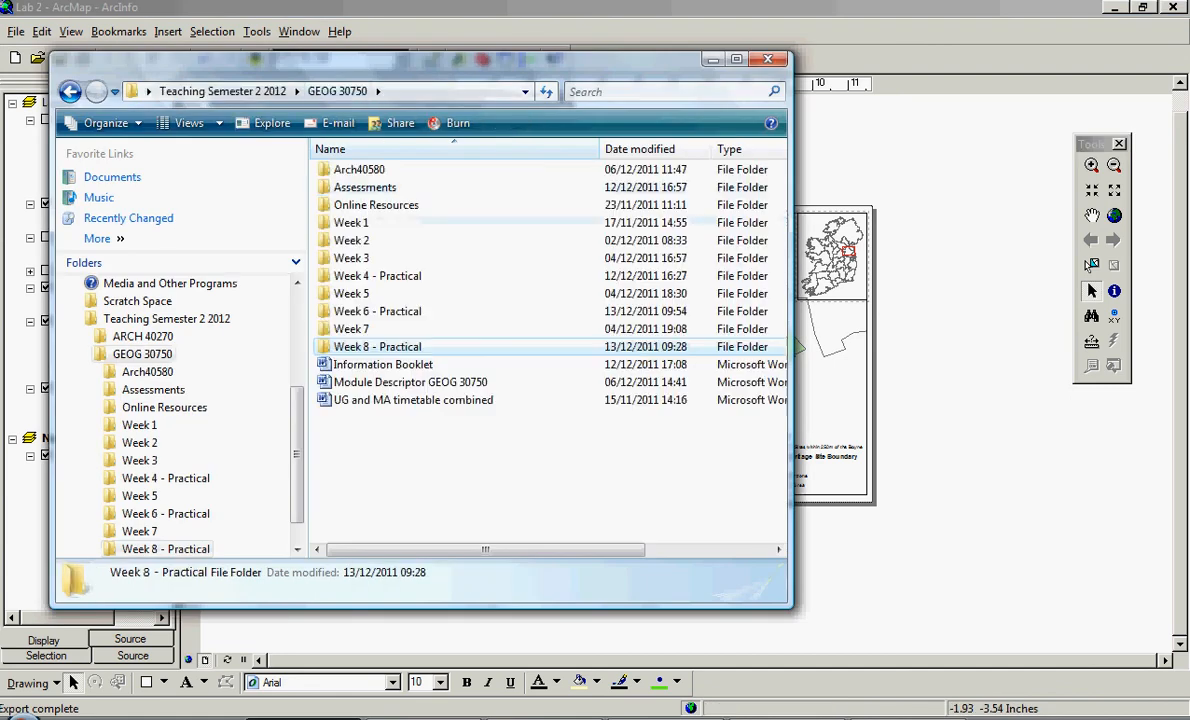
double_click(377, 311)
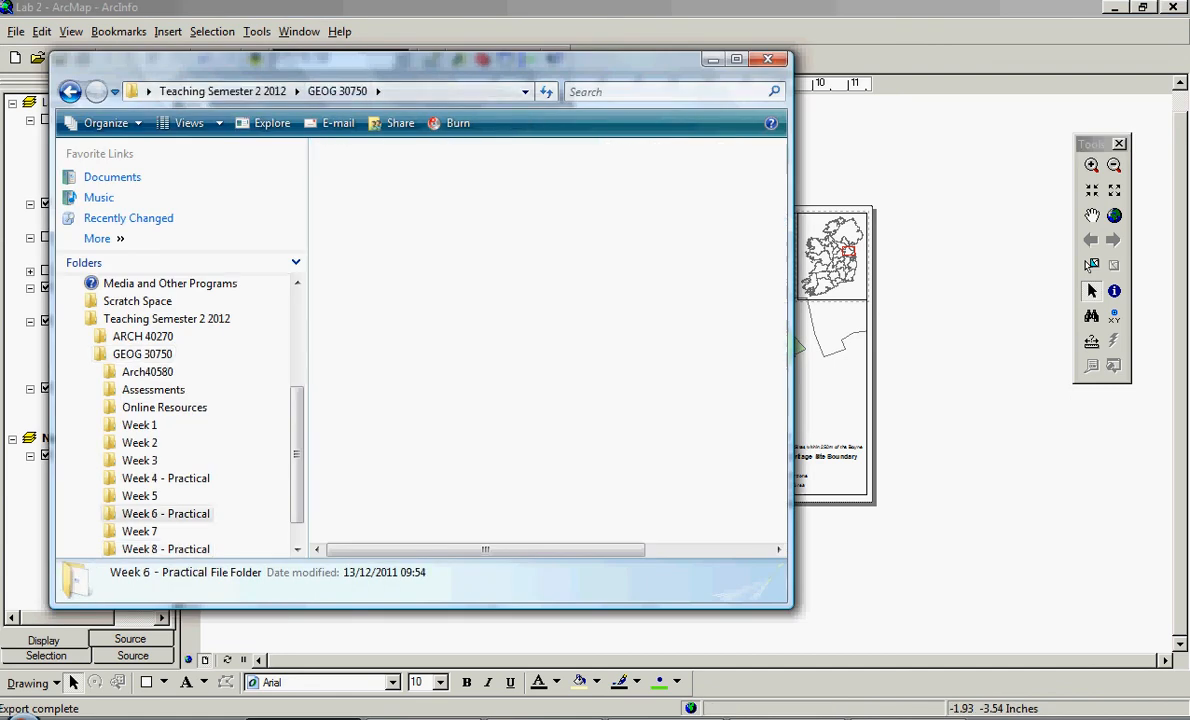
left_click(346, 260)
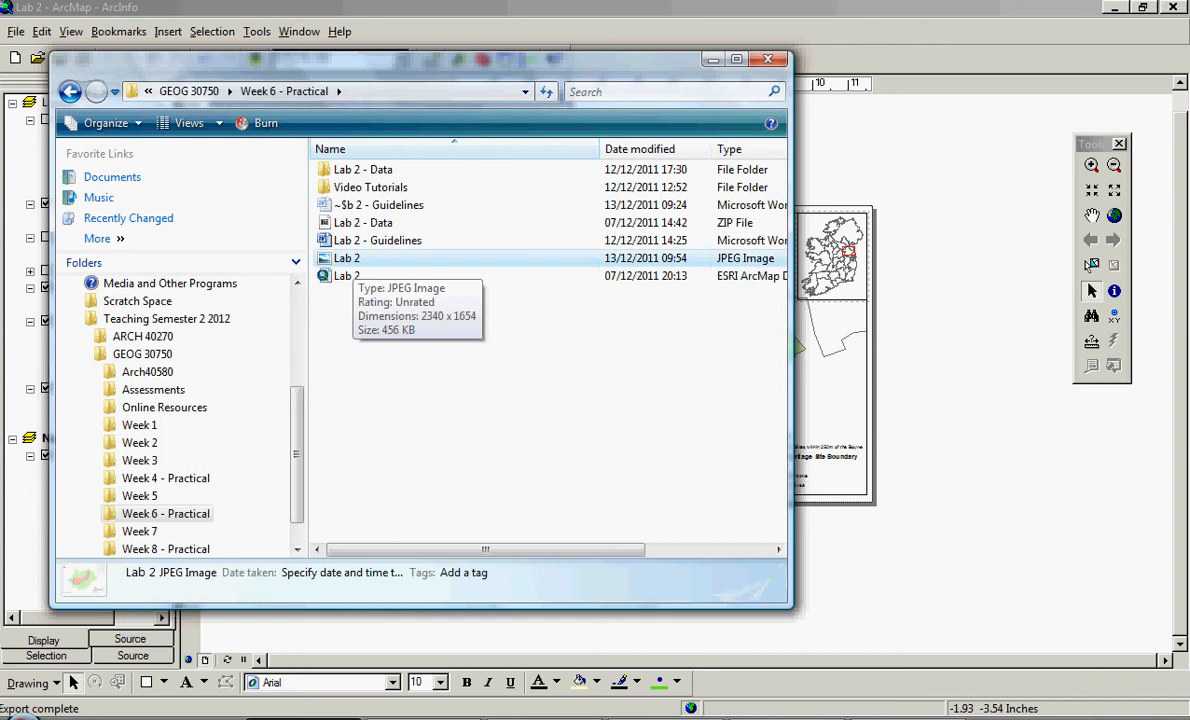
double_click(347, 260)
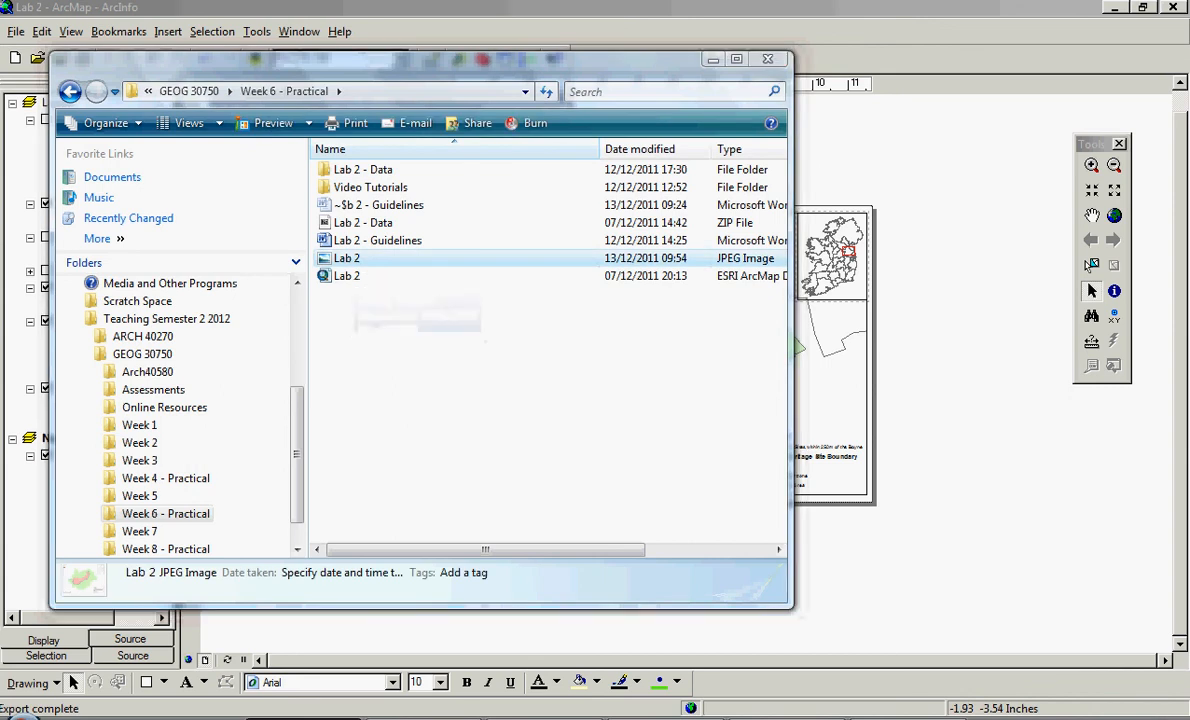